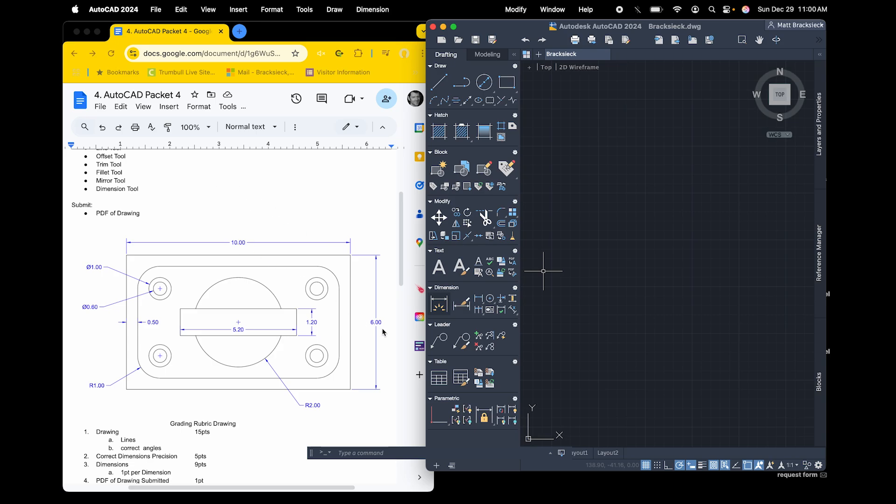
Draw a rectangle 10 wide and 6 high as the plate's outer outline
{"action": "left_click", "coordinate": [506, 83]}
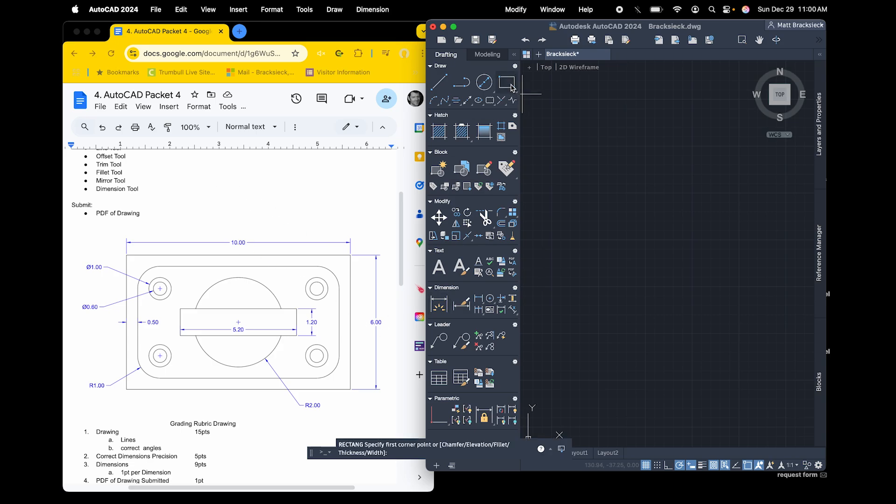
{"action": "left_click", "coordinate": [566, 166]}
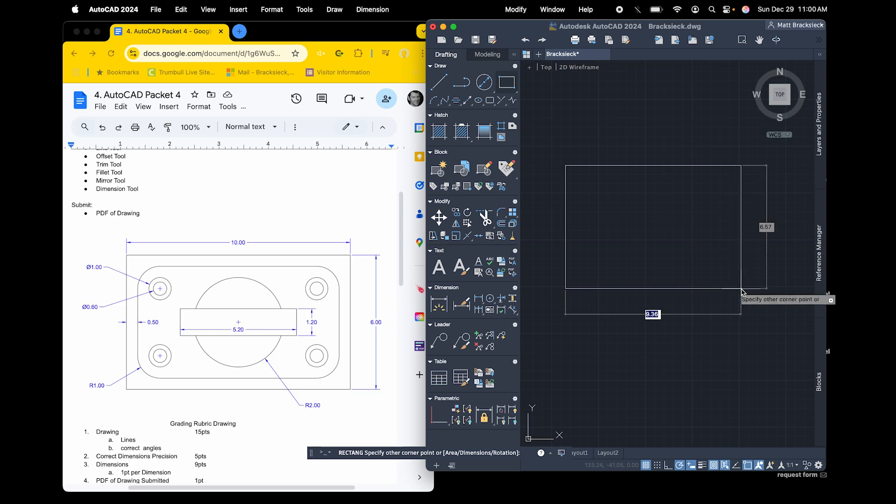
{"action": "key", "text": "Tab"}
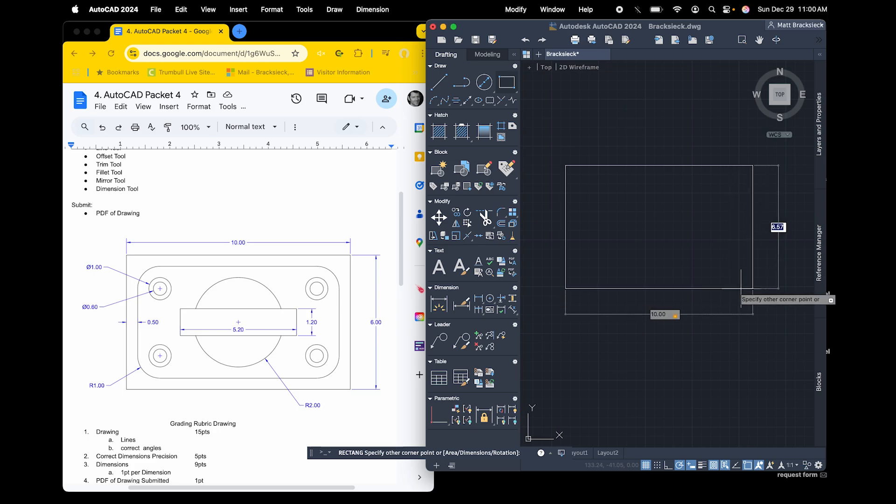
{"action": "type", "text": "6"}
{"action": "key", "text": "Return"}
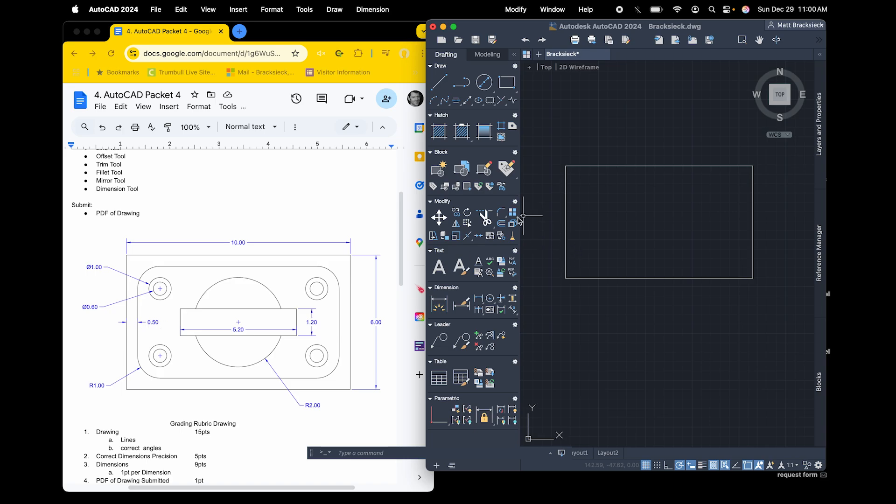
Offset the outer rectangle inward by 0.50
{"action": "left_click", "coordinate": [501, 224]}
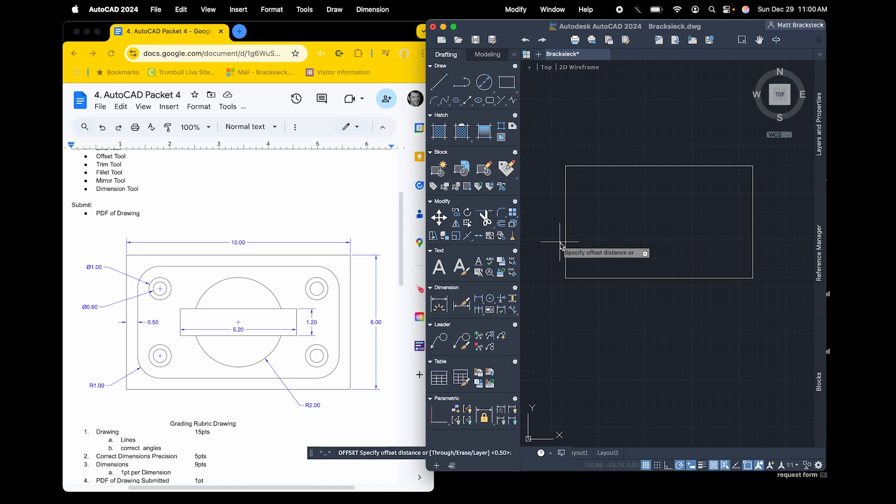
{"action": "key", "text": "Return"}
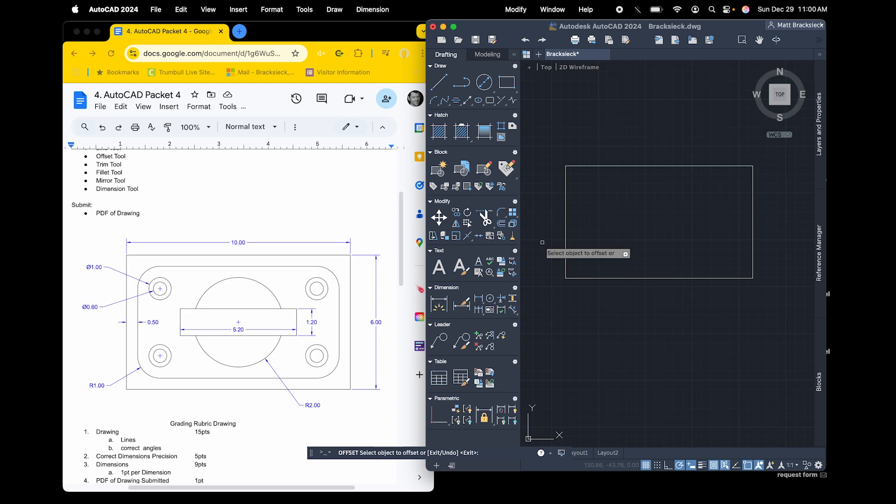
{"action": "left_click", "coordinate": [566, 237]}
{"action": "left_click", "coordinate": [604, 233]}
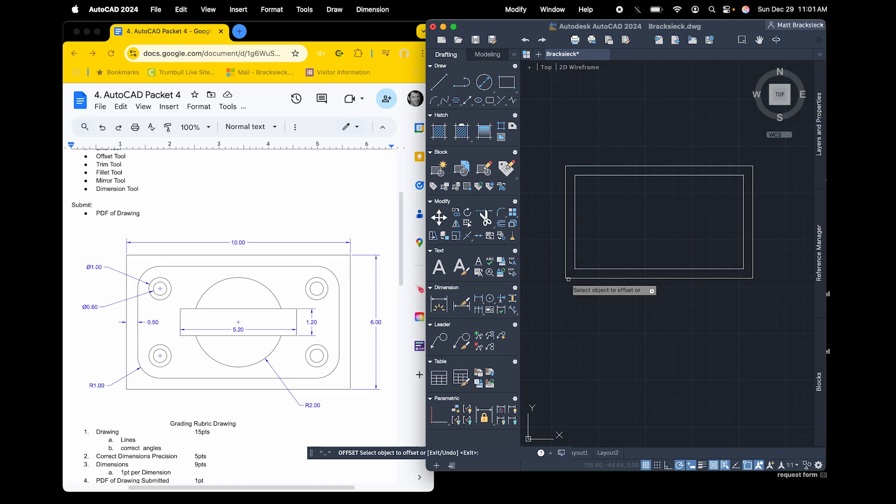
{"action": "key", "text": "Escape"}
Explode both the outer and inner rectangles into separate lines
{"action": "left_click", "coordinate": [544, 141]}
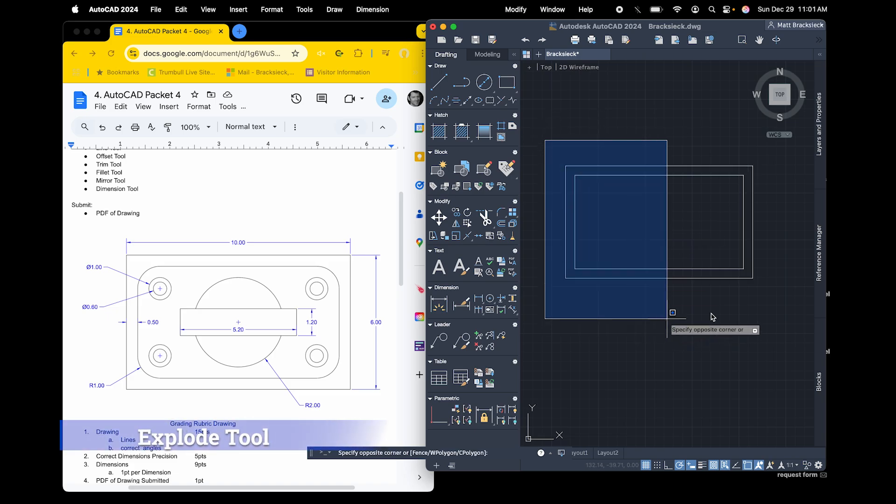
{"action": "left_click", "coordinate": [775, 312]}
{"action": "left_click", "coordinate": [512, 224]}
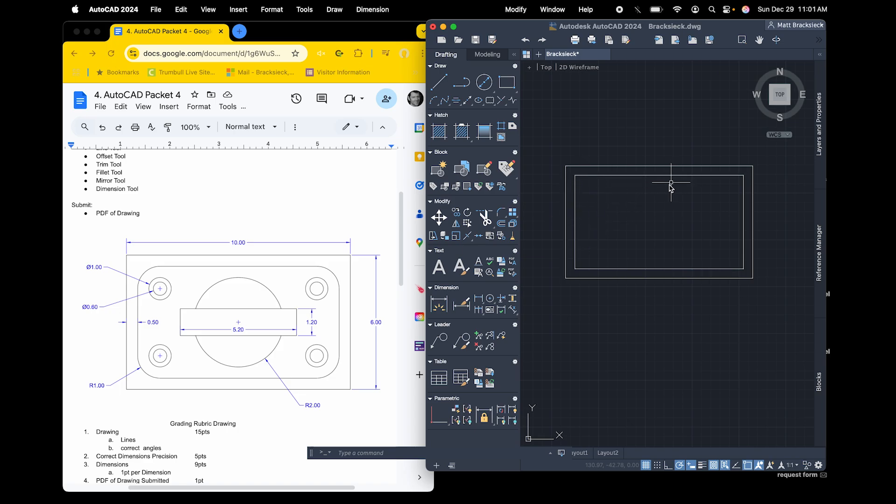
Offset the outer rectangle's left edge 5 to the right to create a vertical centerline
{"action": "left_click", "coordinate": [501, 223]}
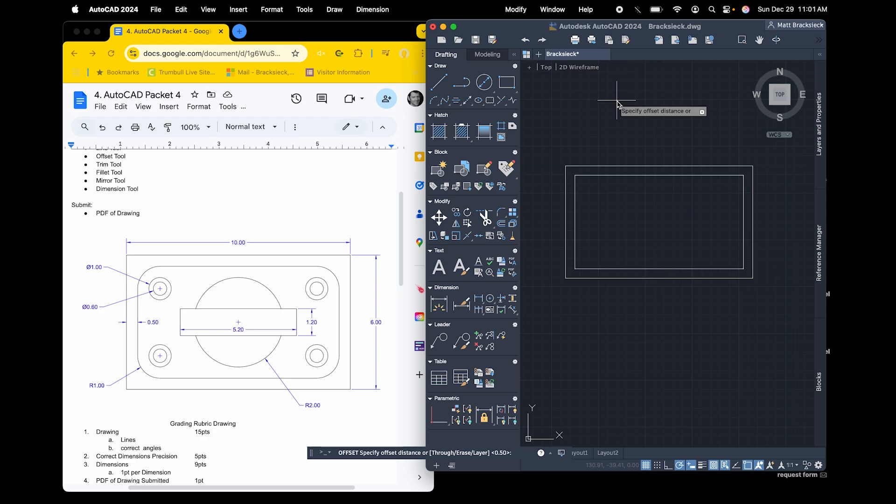
{"action": "type", "text": "5"}
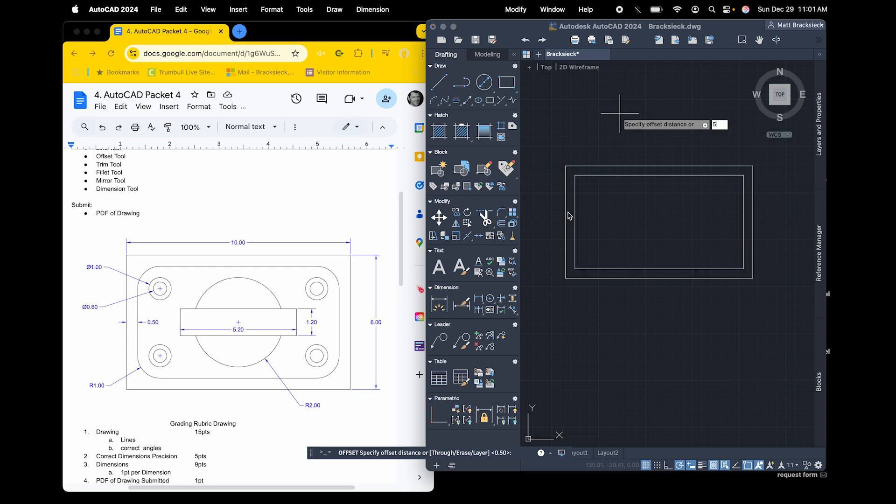
{"action": "key", "text": "Return"}
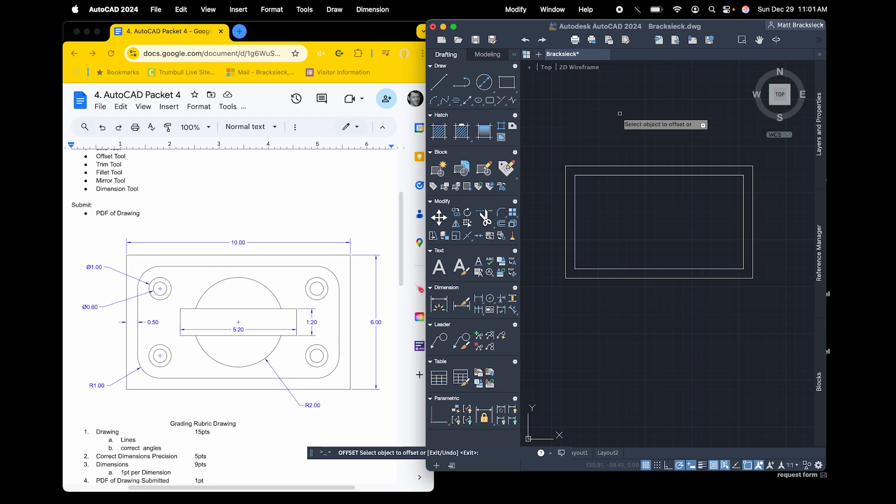
{"action": "left_click", "coordinate": [564, 227]}
{"action": "left_click", "coordinate": [661, 223]}
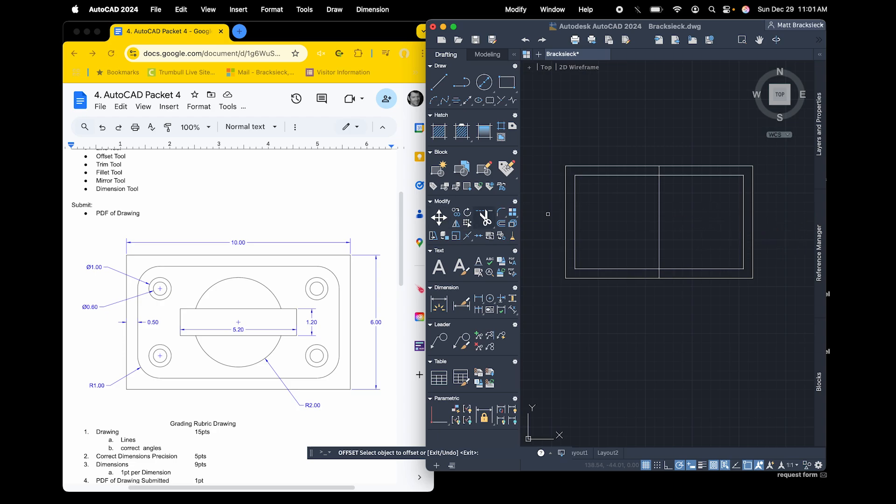
{"action": "key", "text": "Return"}
{"action": "key", "text": "Return"}
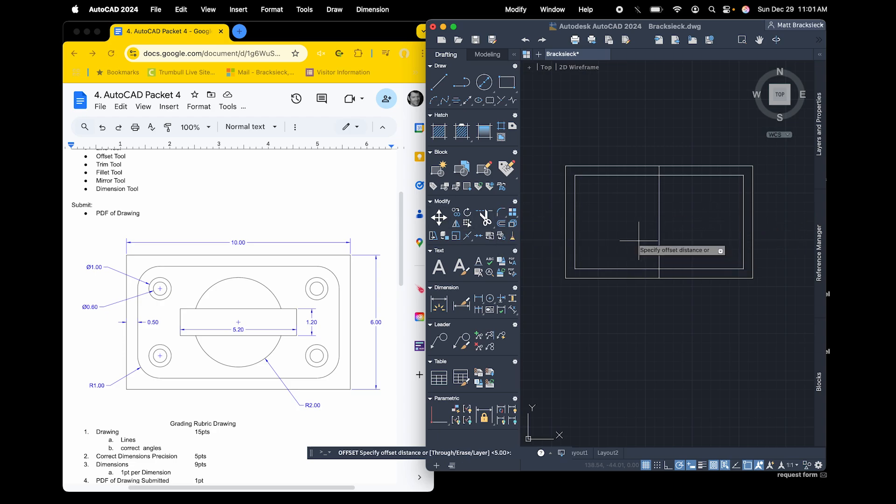
Offset the outer rectangle's bottom edge 3 upward to create a horizontal centerline
{"action": "type", "text": "3"}
{"action": "key", "text": "Return"}
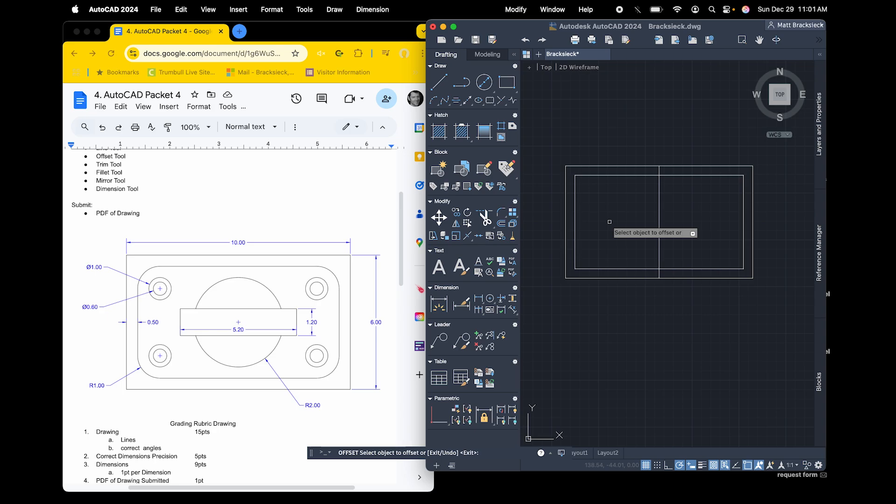
{"action": "left_click", "coordinate": [649, 278]}
{"action": "left_click", "coordinate": [650, 230]}
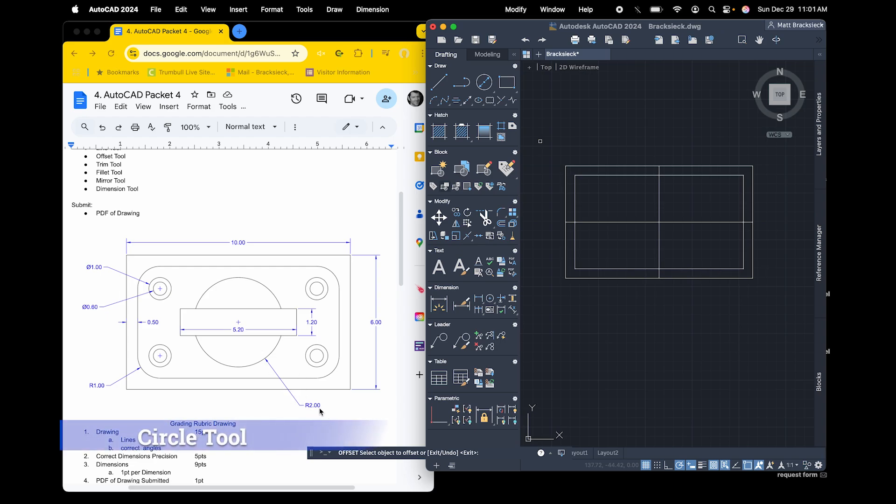
Draw a circle of radius 2 centered on the intersection of the two centerlines, using Center, Radius
{"action": "left_click", "coordinate": [487, 88]}
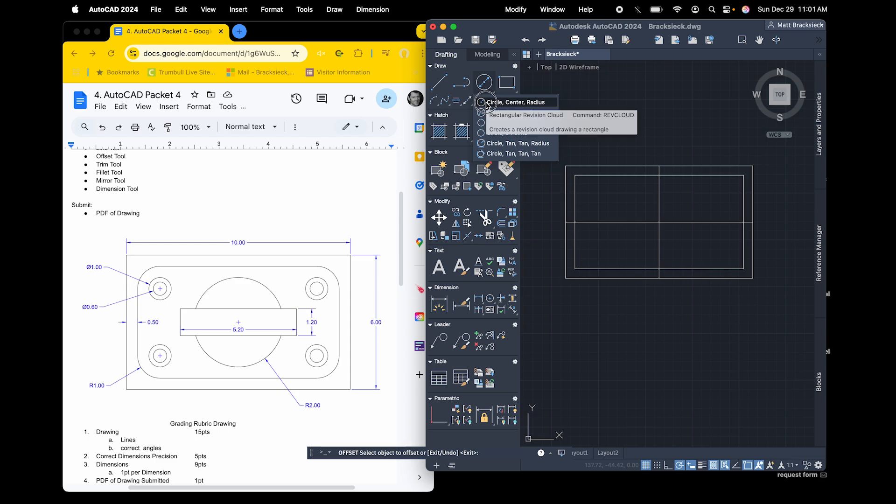
{"action": "left_click", "coordinate": [487, 103]}
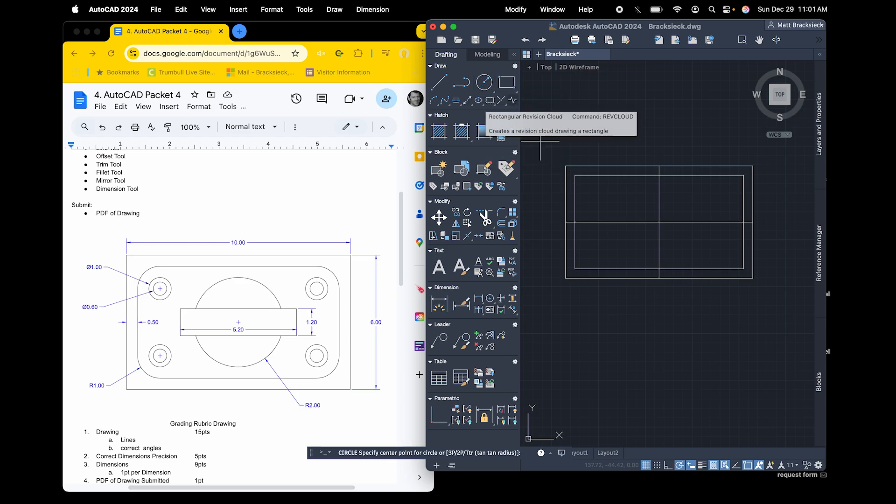
{"action": "left_click", "coordinate": [659, 223]}
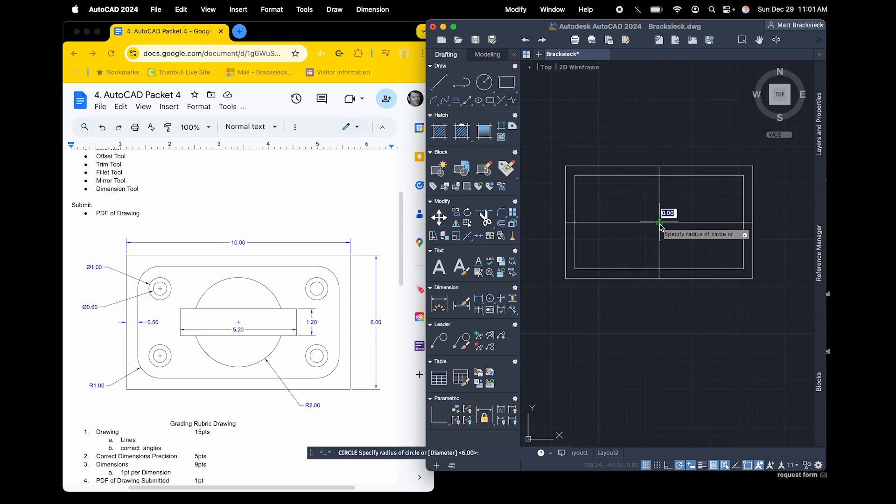
{"action": "left_click", "coordinate": [687, 250]}
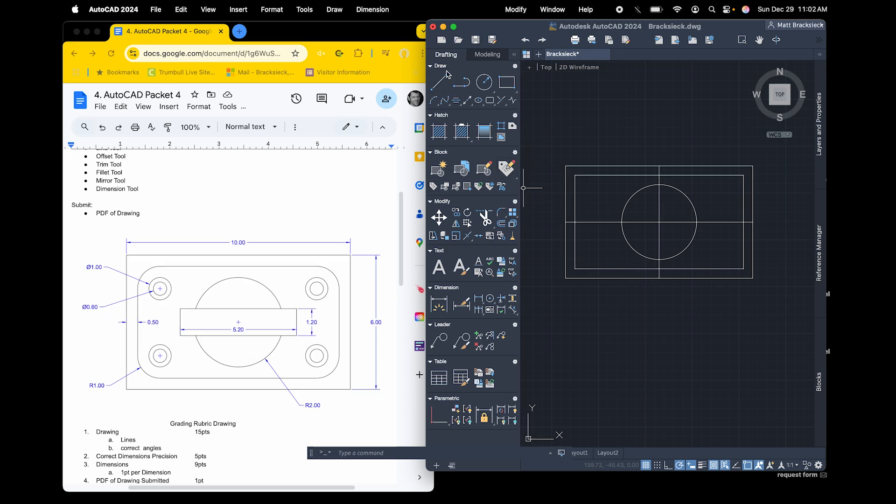
Offset the horizontal centerline 0.6 downward to mark the lower edge of the central slot
{"action": "left_click", "coordinate": [644, 222]}
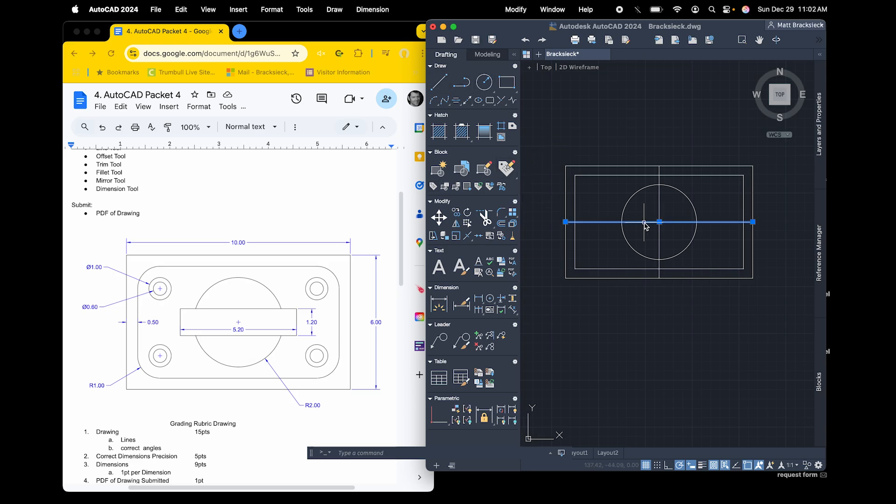
{"action": "left_click", "coordinate": [501, 223]}
{"action": "type", "text": ".6"}
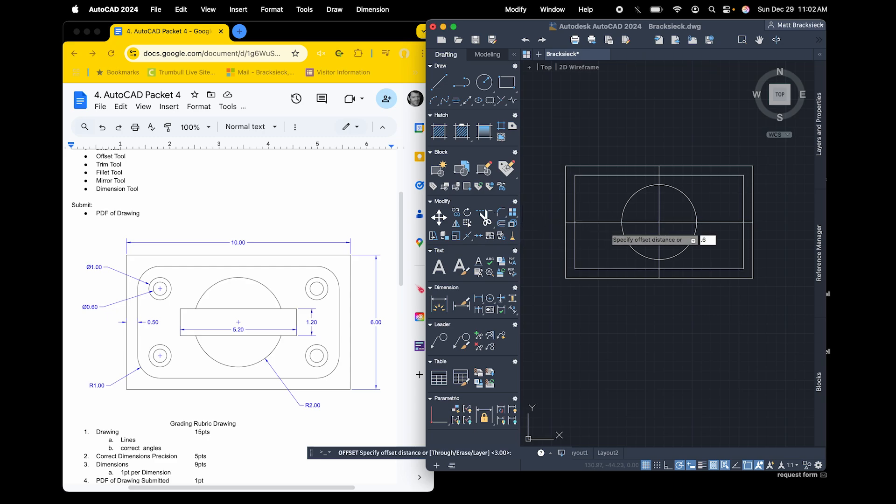
{"action": "key", "text": "Return"}
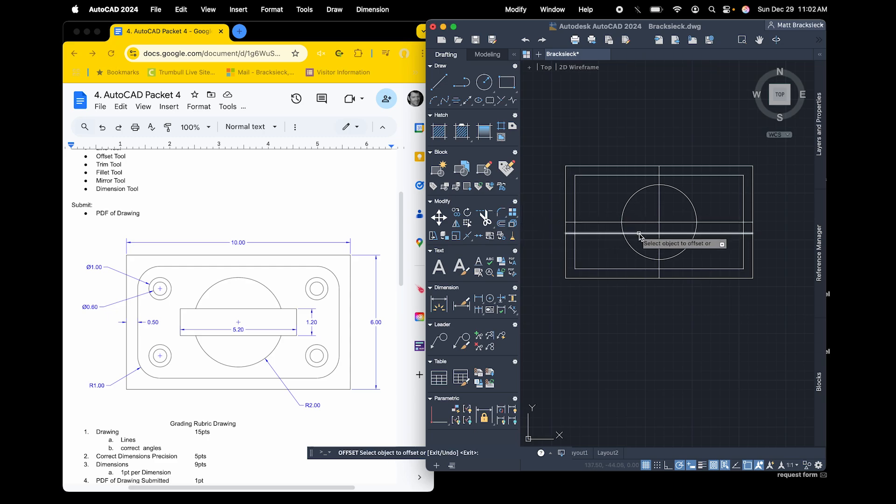
{"action": "key", "text": "Escape"}
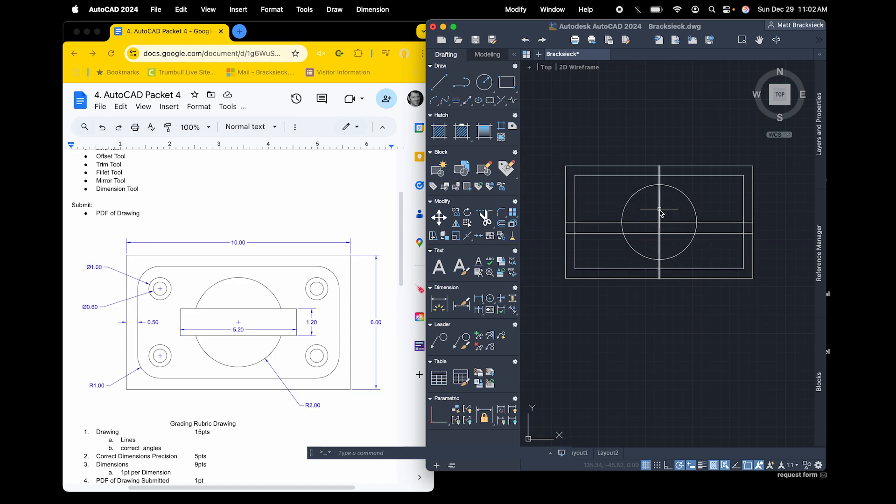
Calculate 5.2/2 in Spotlight Search, dismissing the search after reading the result
{"action": "key", "text": "super+space"}
{"action": "type", "text": "5."}
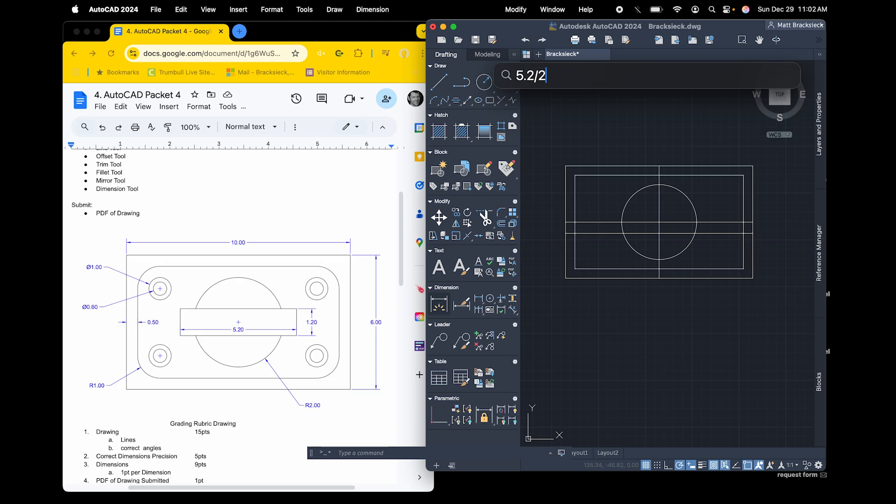
{"action": "type", "text": "2/2"}
{"action": "key", "text": "Escape"}
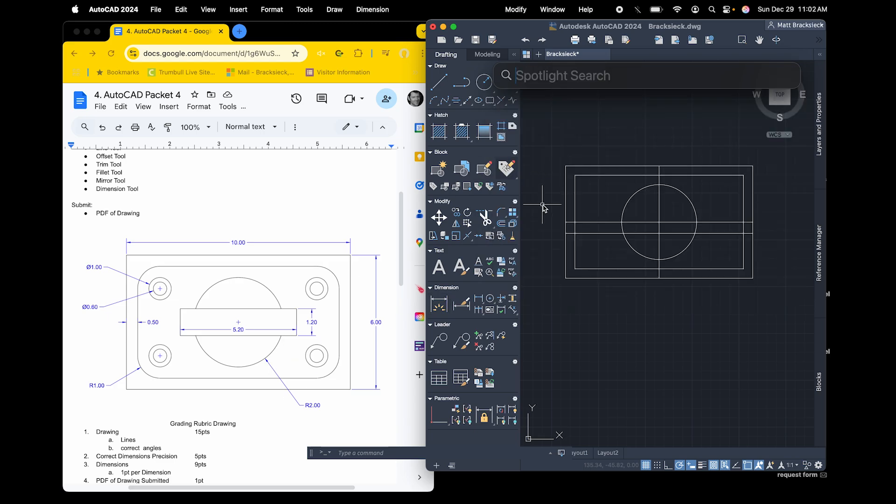
{"action": "key", "text": "Escape"}
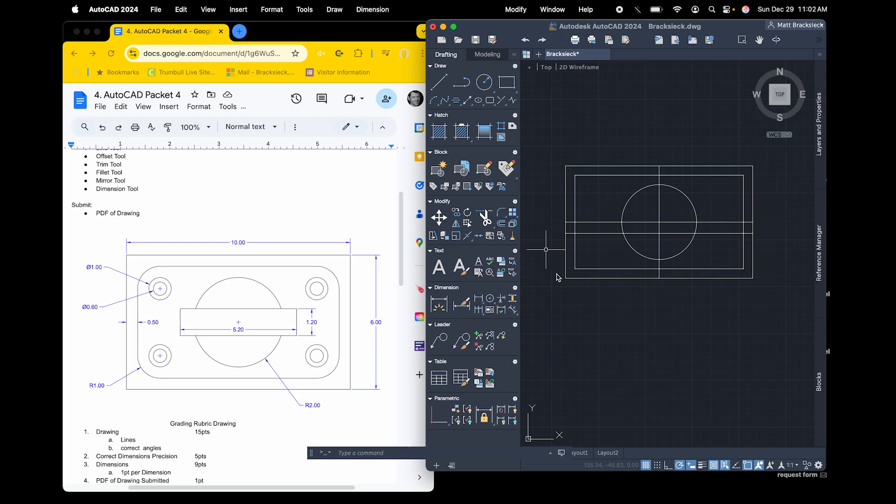
Offset the vertical centerline 2.6 to the left to mark the slot's left edge
{"action": "left_click", "coordinate": [500, 225]}
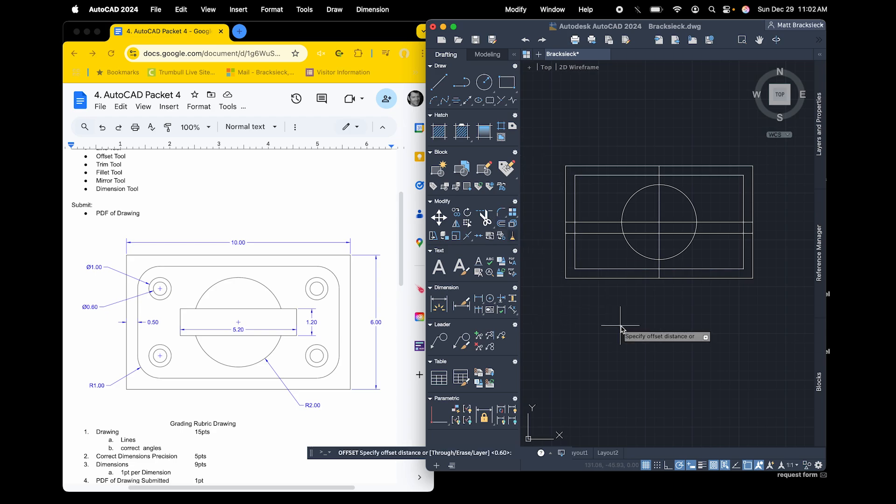
{"action": "type", "text": "2.6"}
{"action": "key", "text": "Return"}
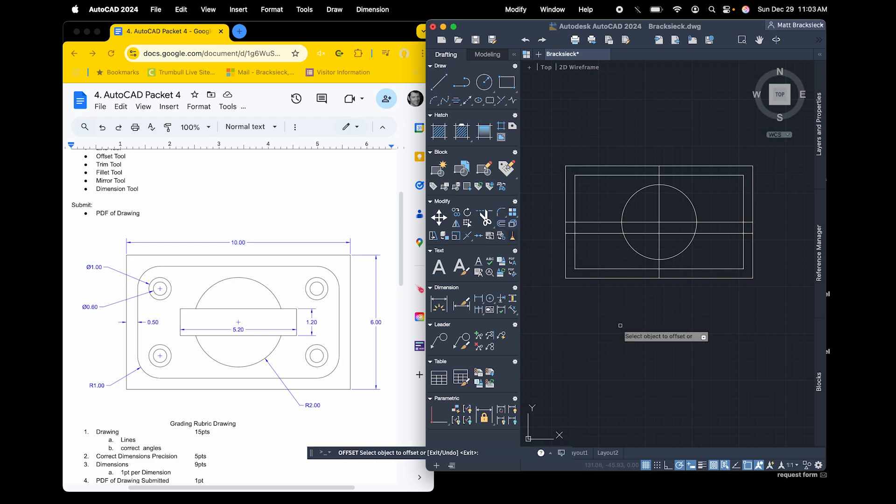
{"action": "left_click", "coordinate": [659, 213]}
{"action": "left_click", "coordinate": [652, 220]}
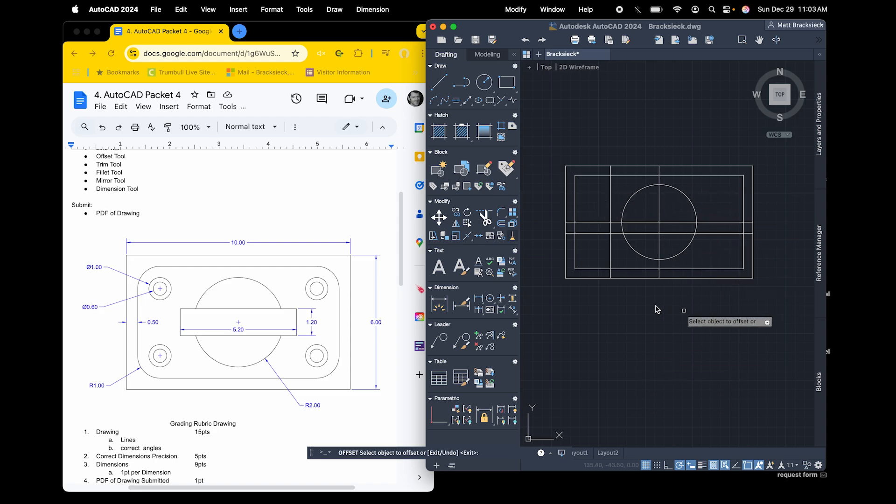
{"action": "key", "text": "Escape"}
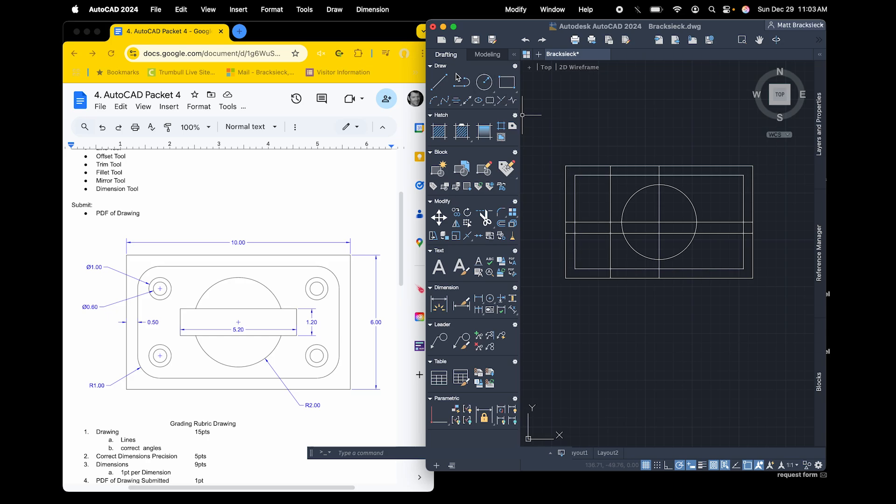
Draw a 5.2 by 1.2 rectangle up and to the right from the intersection of the two slot guide lines
{"action": "left_click", "coordinate": [506, 82]}
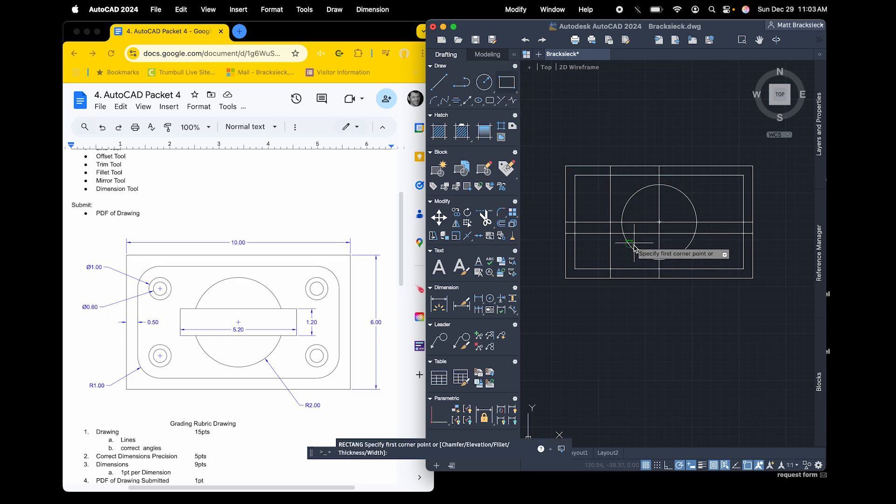
{"action": "left_click", "coordinate": [610, 233]}
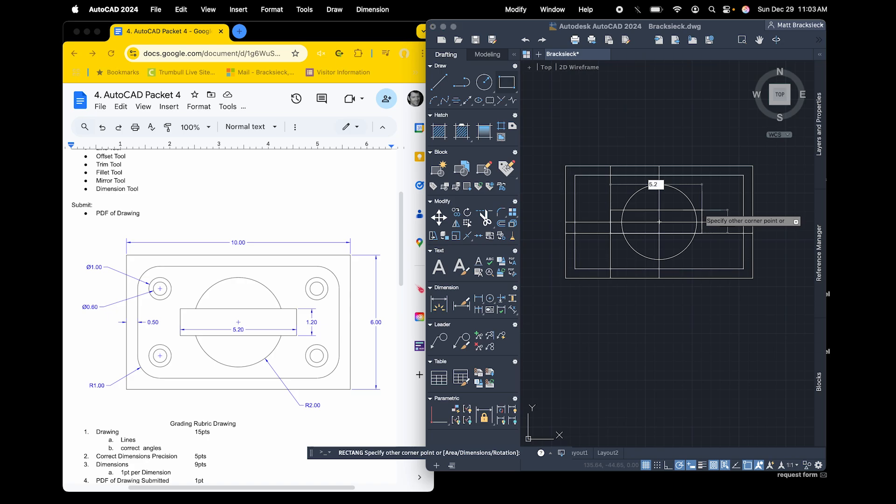
{"action": "type", "text": "5.2"}
{"action": "key", "text": "Tab"}
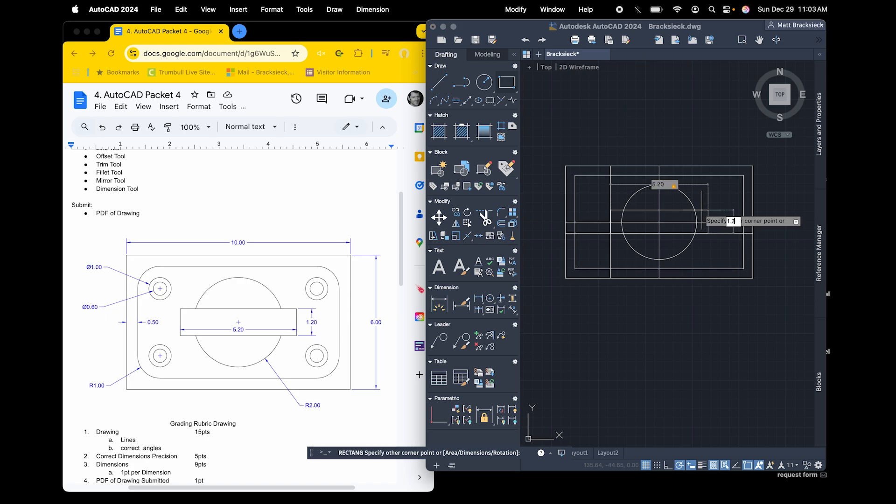
{"action": "type", "text": "1.2"}
{"action": "key", "text": "Return"}
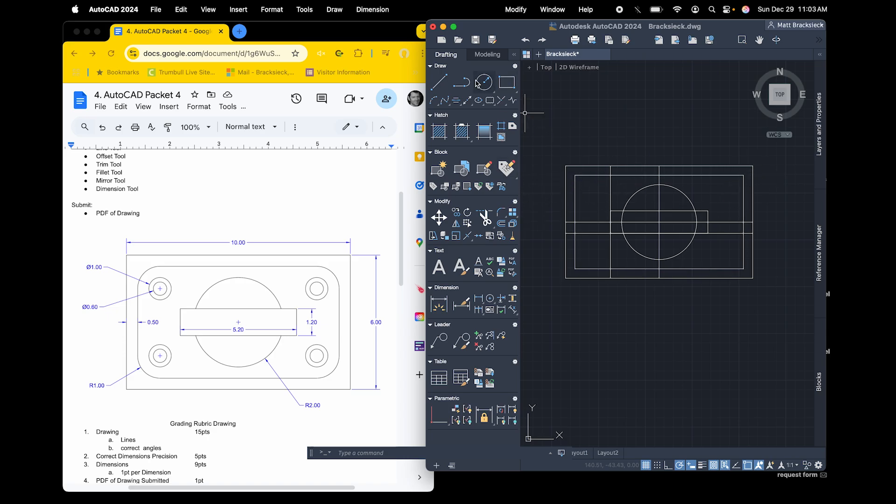
Delete the horizontal and vertical centerlines and the two offset guide lines along the slot's lower and left edges
{"action": "left_click", "coordinate": [597, 223]}
{"action": "key", "text": "Delete"}
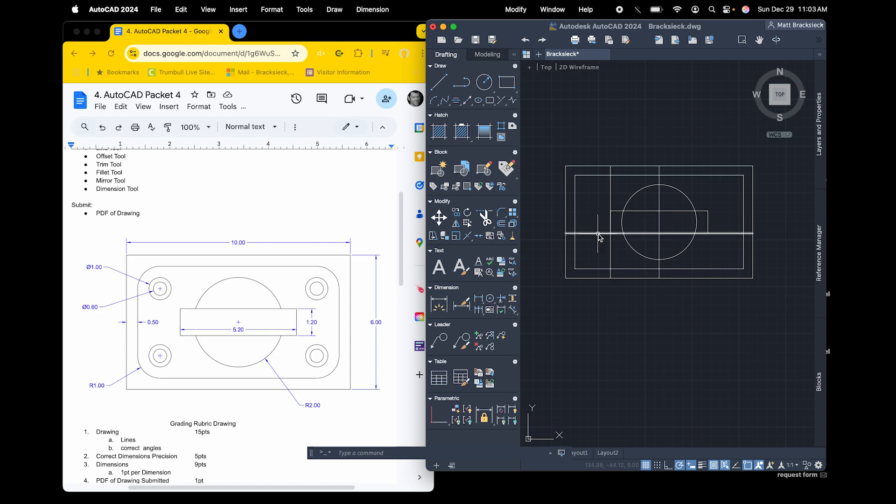
{"action": "left_click", "coordinate": [598, 233]}
{"action": "key", "text": "Delete"}
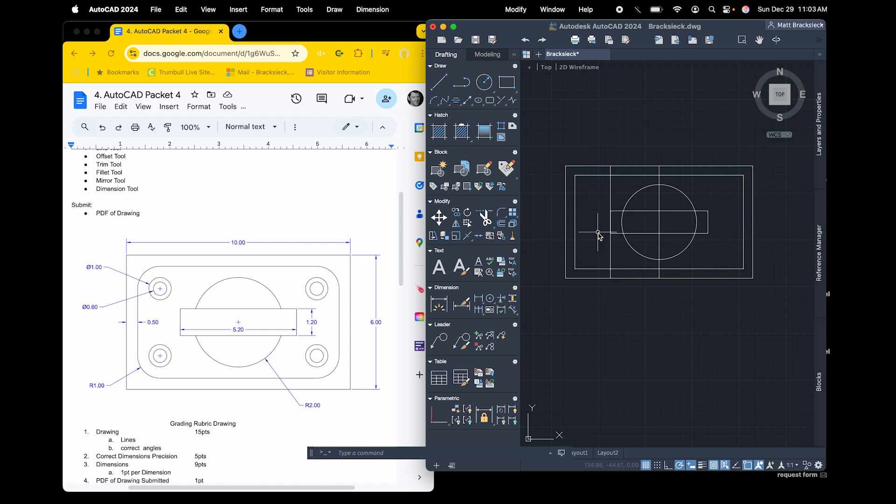
{"action": "left_click", "coordinate": [610, 196]}
{"action": "key", "text": "Delete"}
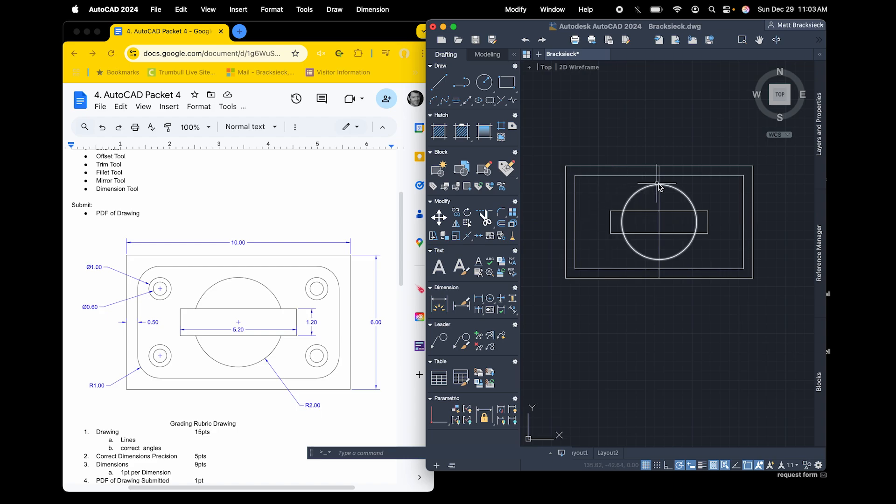
{"action": "left_click", "coordinate": [659, 179]}
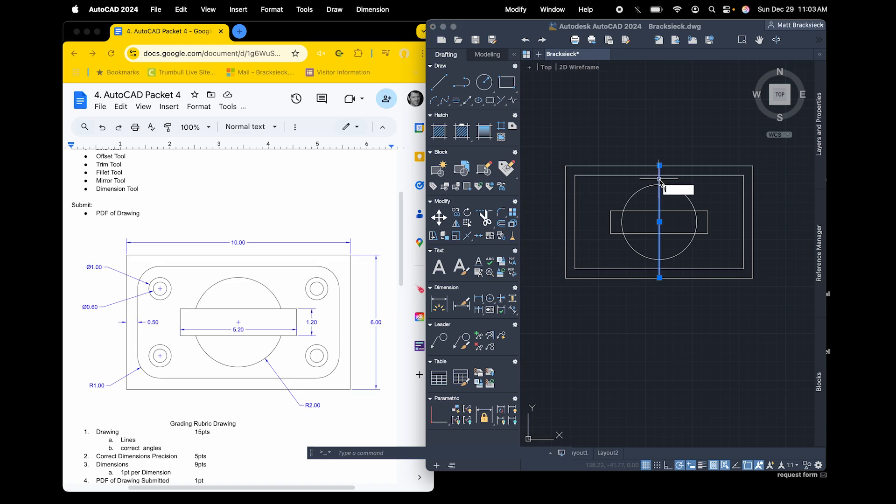
{"action": "key", "text": "Escape"}
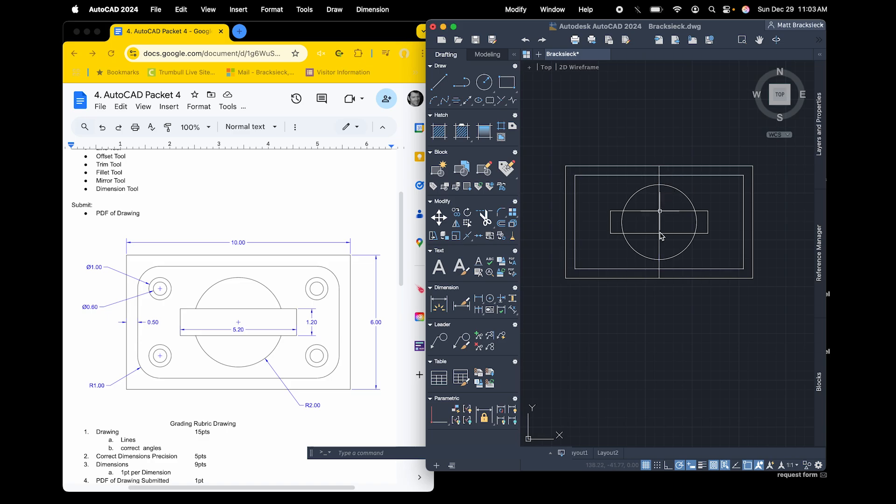
{"action": "left_click", "coordinate": [659, 214]}
{"action": "key", "text": "Delete"}
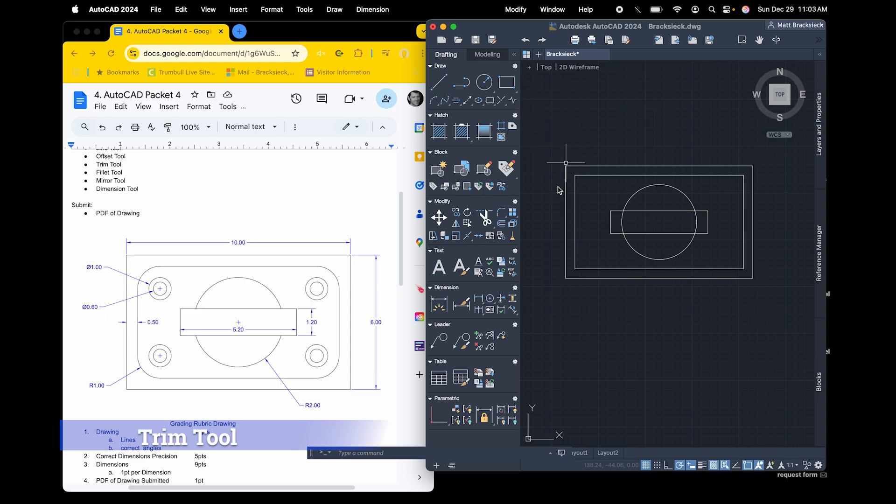
Trim away the two portions of the central circle that lie inside the slot rectangle
{"action": "left_click", "coordinate": [485, 217]}
{"action": "left_click", "coordinate": [623, 226]}
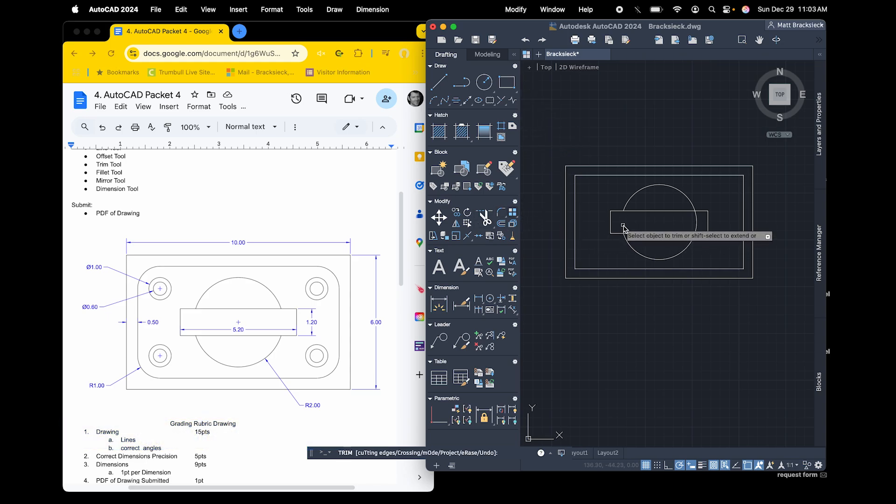
{"action": "left_click", "coordinate": [699, 226]}
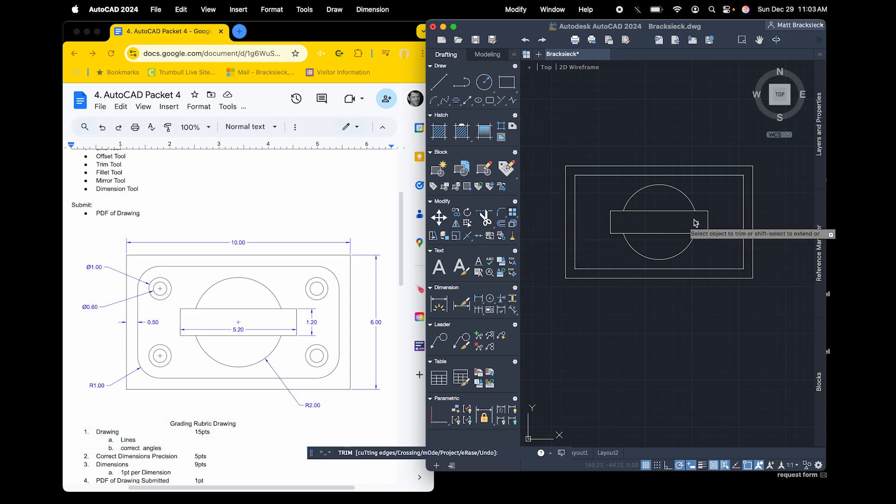
{"action": "key", "text": "Escape"}
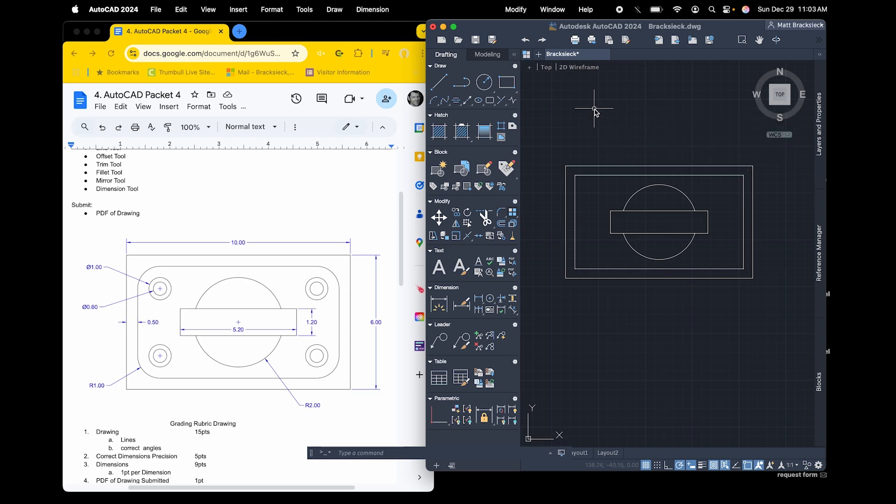
Fillet the lower-left corner of the inner rectangle with a radius of 1
{"action": "left_click", "coordinate": [501, 214]}
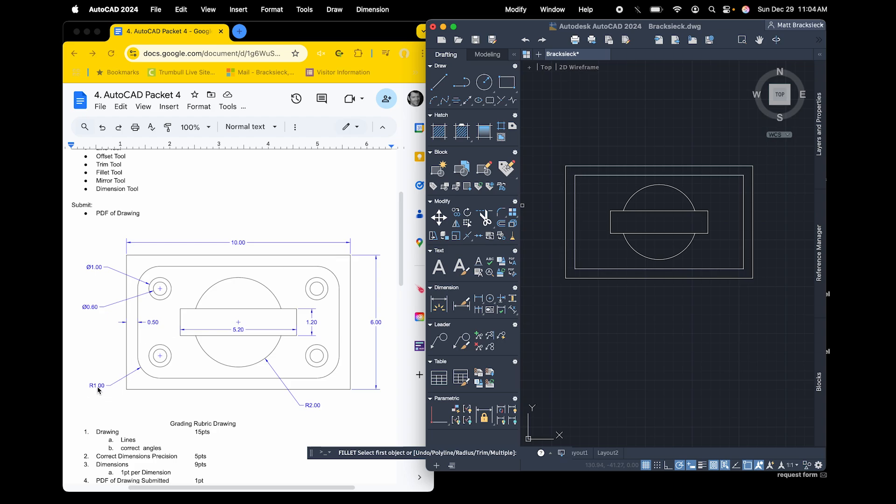
{"action": "right_click", "coordinate": [545, 220]}
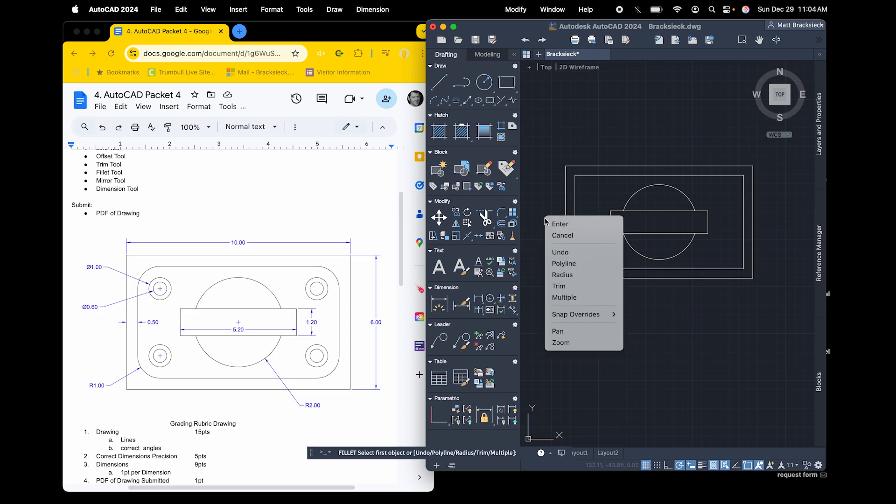
{"action": "left_click", "coordinate": [563, 275]}
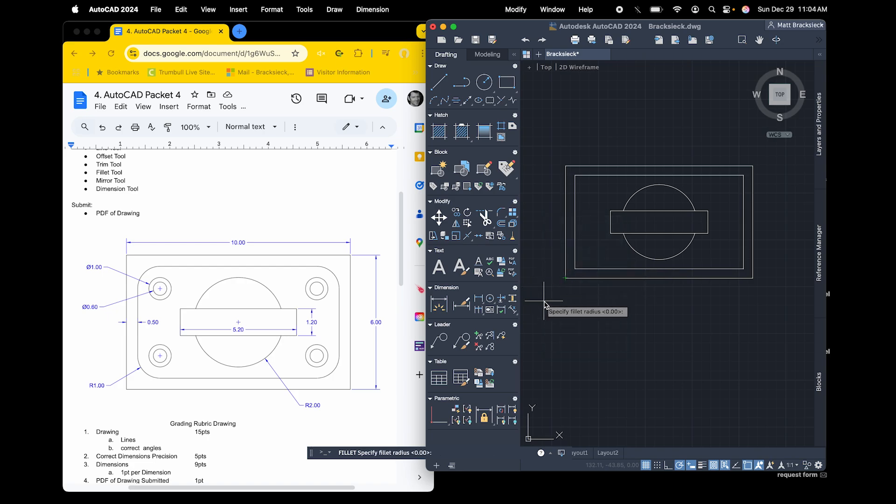
{"action": "type", "text": "1"}
{"action": "key", "text": "Return"}
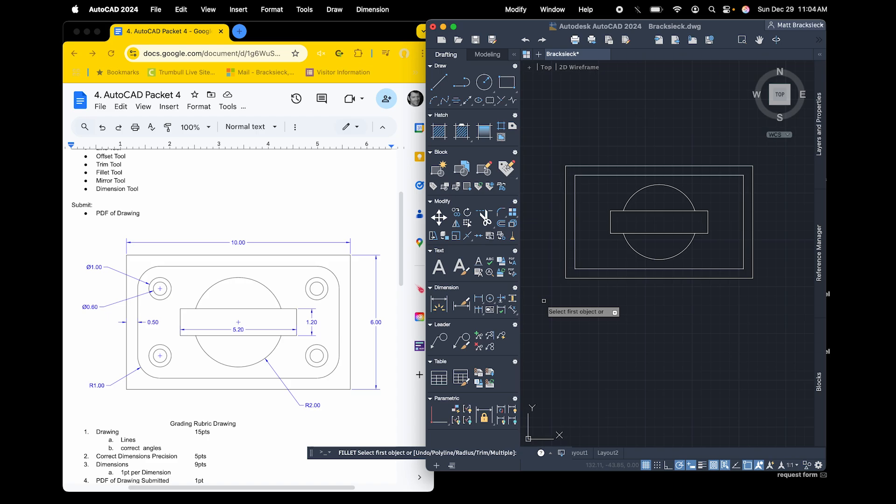
{"action": "left_click", "coordinate": [575, 266]}
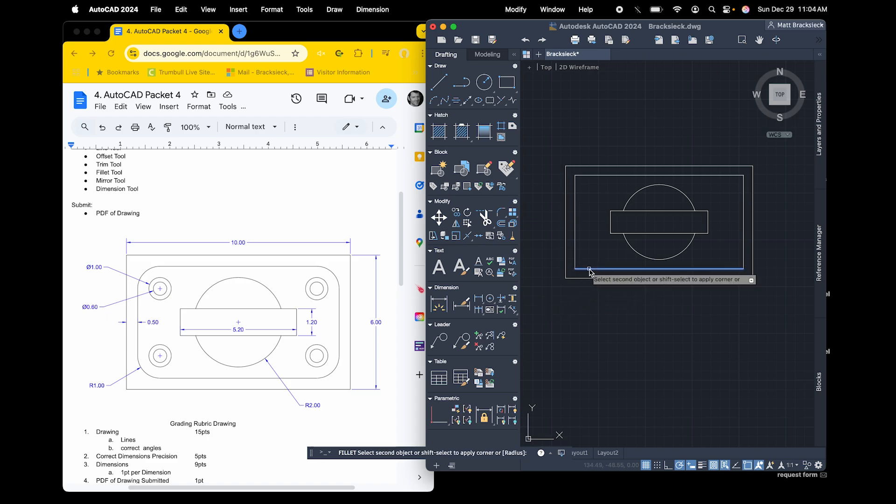
{"action": "left_click", "coordinate": [575, 256]}
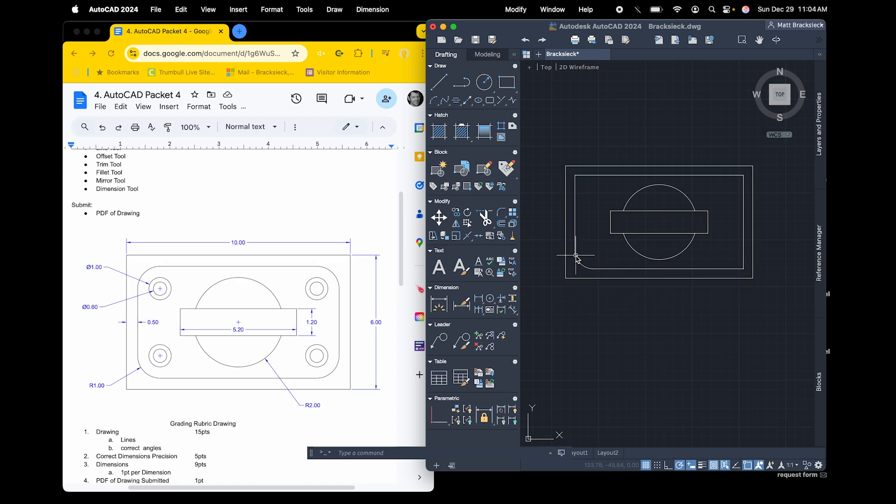
Fillet the upper-left corner of the inner rectangle with the same radius
{"action": "left_click", "coordinate": [575, 191]}
{"action": "left_click", "coordinate": [589, 175]}
{"action": "key", "text": "Escape"}
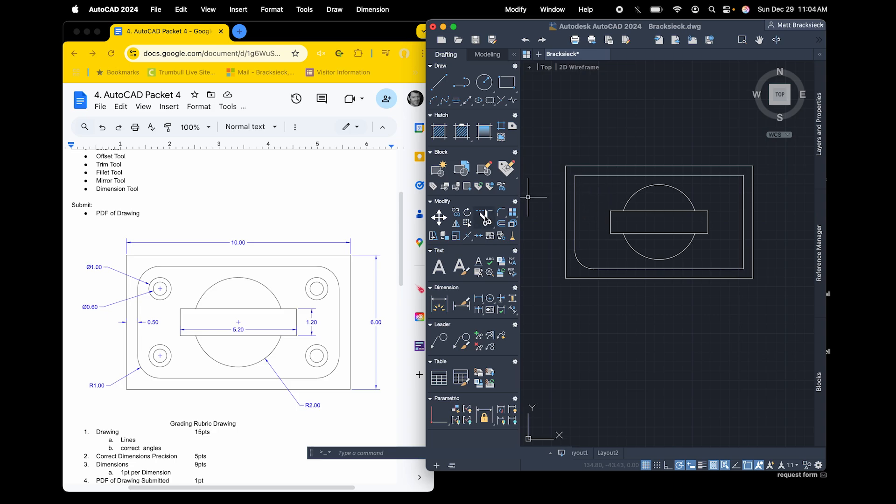
{"action": "left_click", "coordinate": [501, 212]}
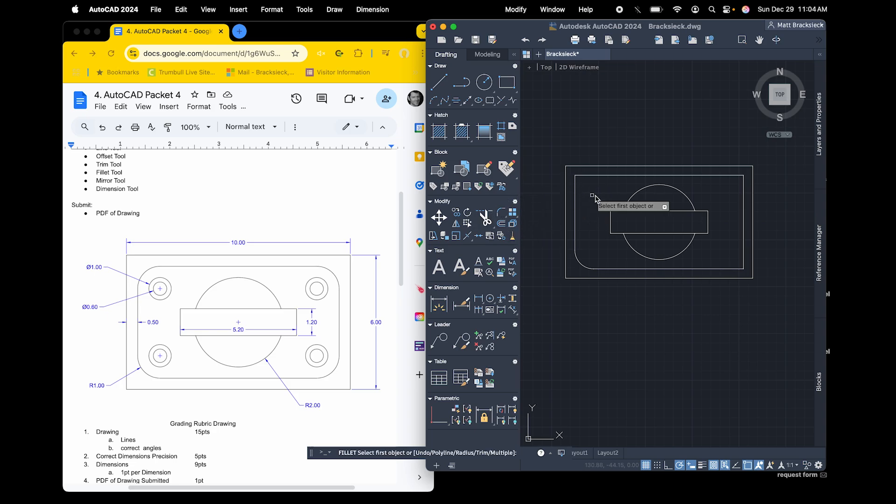
{"action": "left_click", "coordinate": [578, 190]}
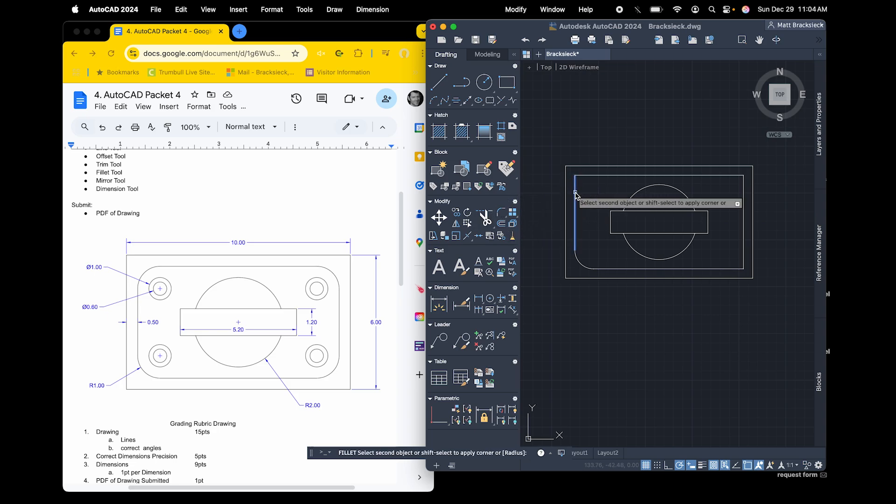
{"action": "left_click", "coordinate": [588, 177]}
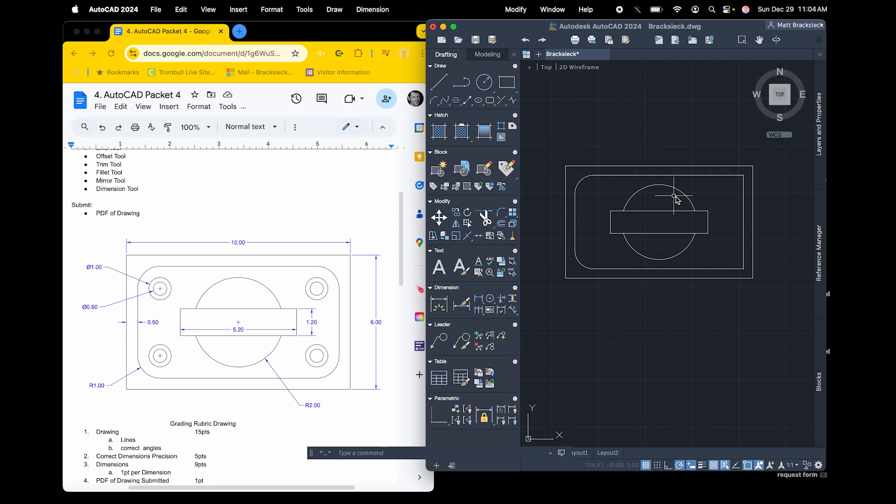
Fillet the upper-right corner of the inner rectangle with the same radius
{"action": "type", "text": "r"}
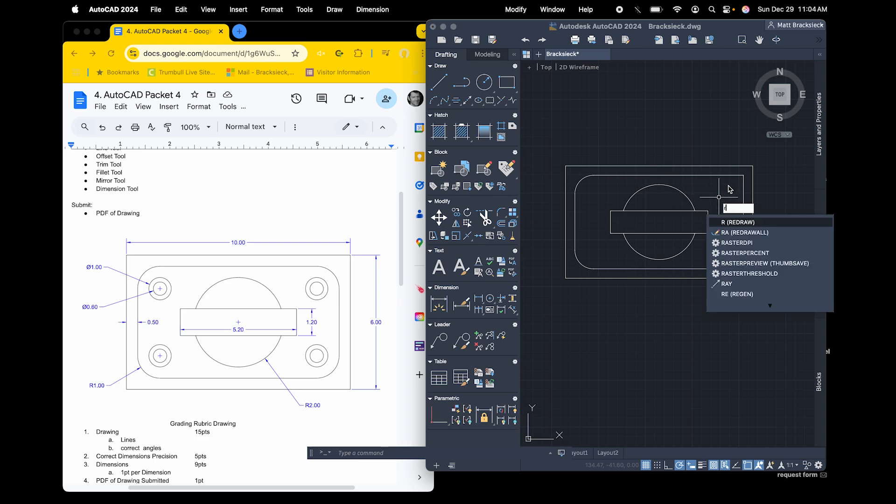
{"action": "key", "text": "Escape"}
{"action": "key", "text": "Return"}
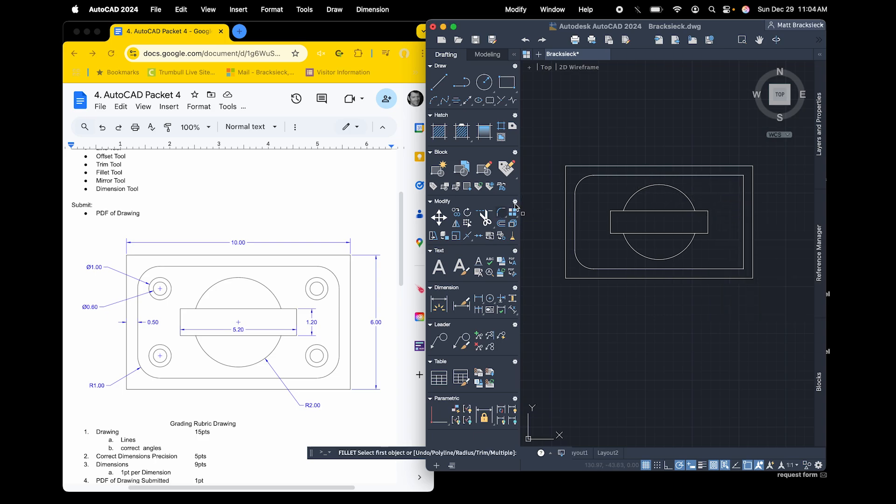
{"action": "left_click", "coordinate": [726, 176]}
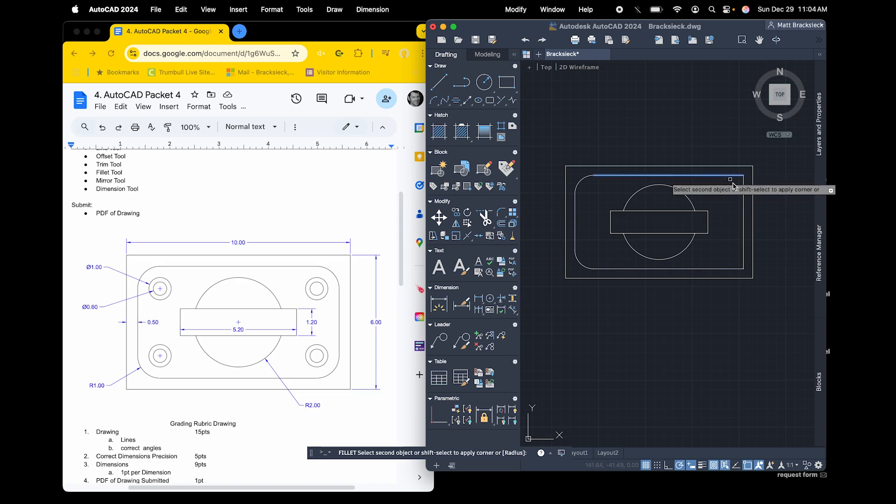
{"action": "left_click", "coordinate": [744, 194]}
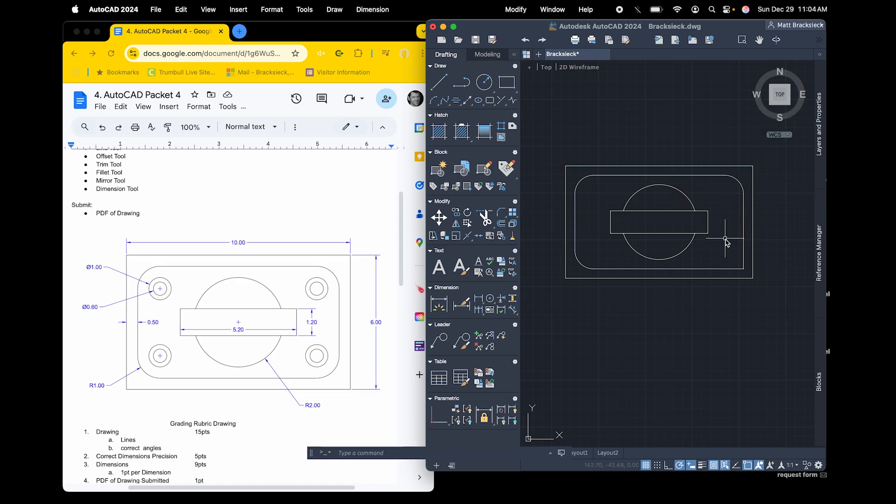
Fillet the lower-right corner of the inner rectangle with the same radius
{"action": "left_click", "coordinate": [501, 212]}
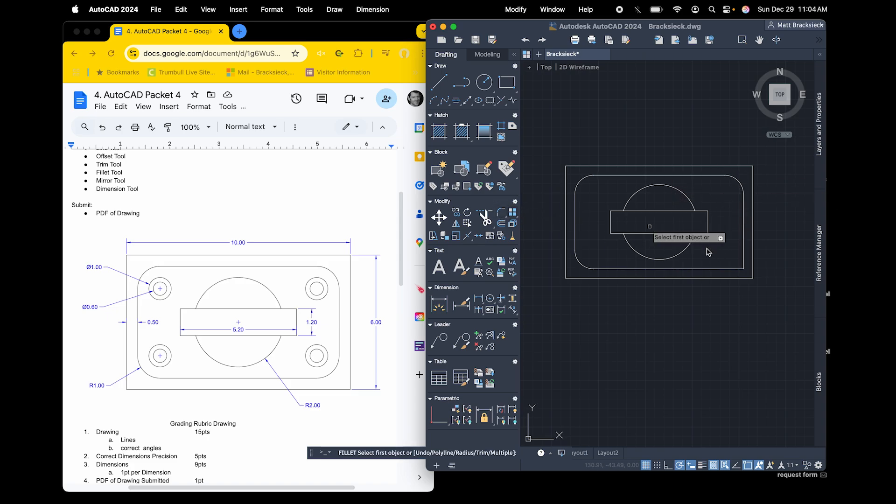
{"action": "left_click", "coordinate": [743, 247]}
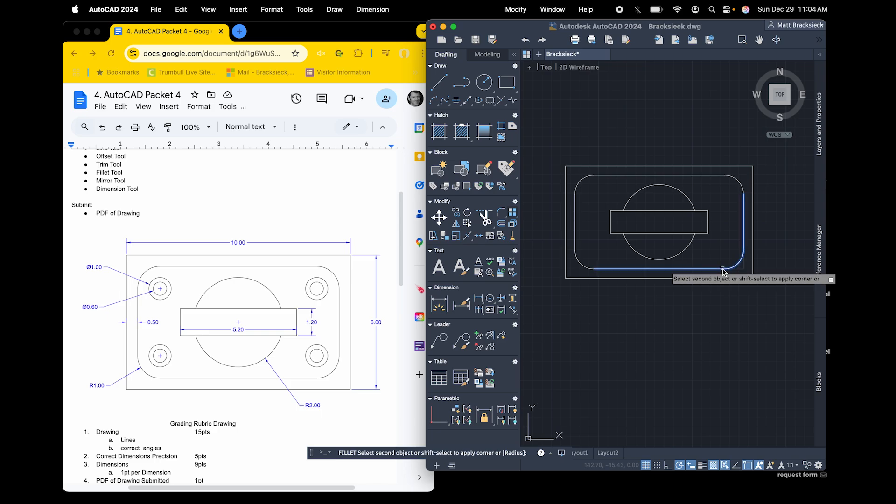
{"action": "left_click", "coordinate": [722, 270]}
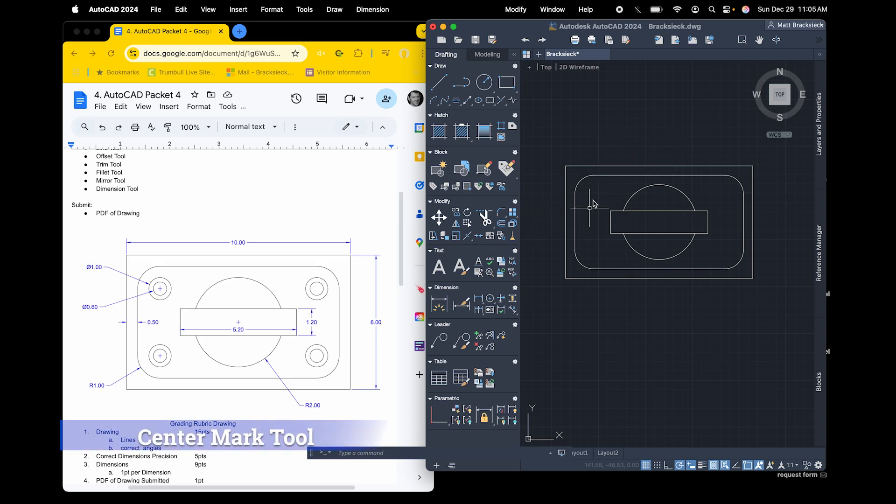
Add a center mark to the upper-left fillet arc of the inner outline
{"action": "left_click", "coordinate": [490, 299]}
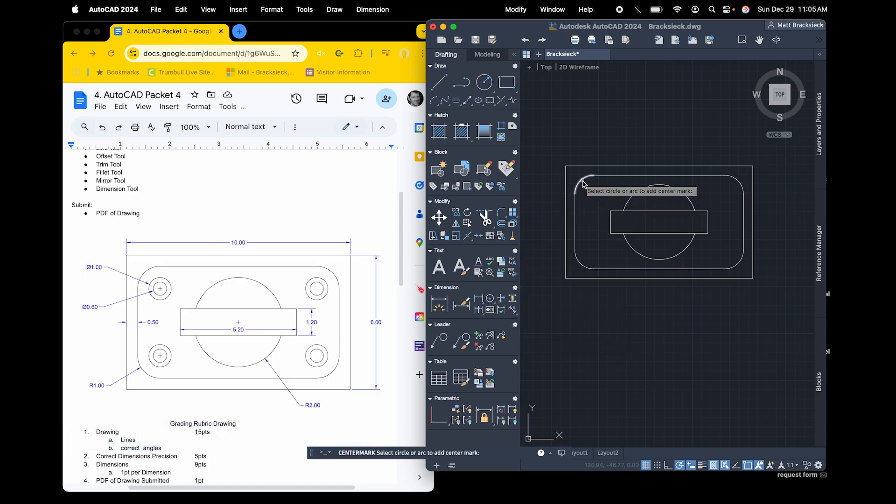
{"action": "left_click", "coordinate": [582, 184]}
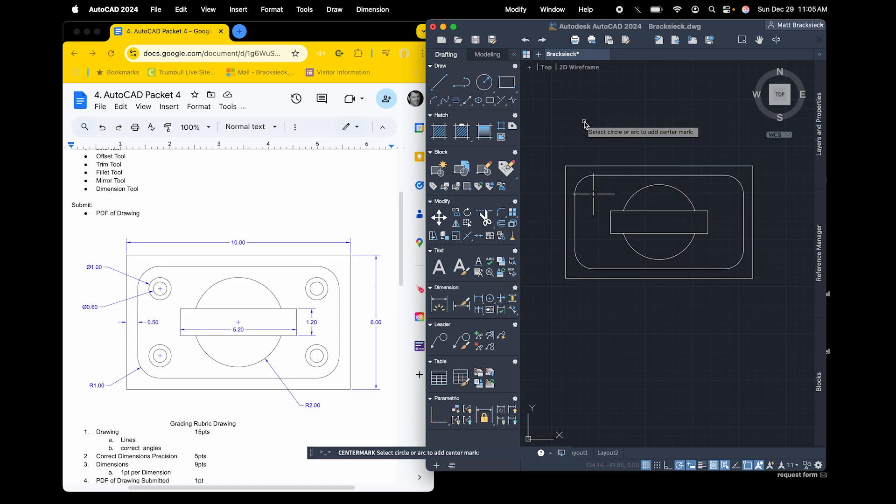
{"action": "key", "text": "Escape"}
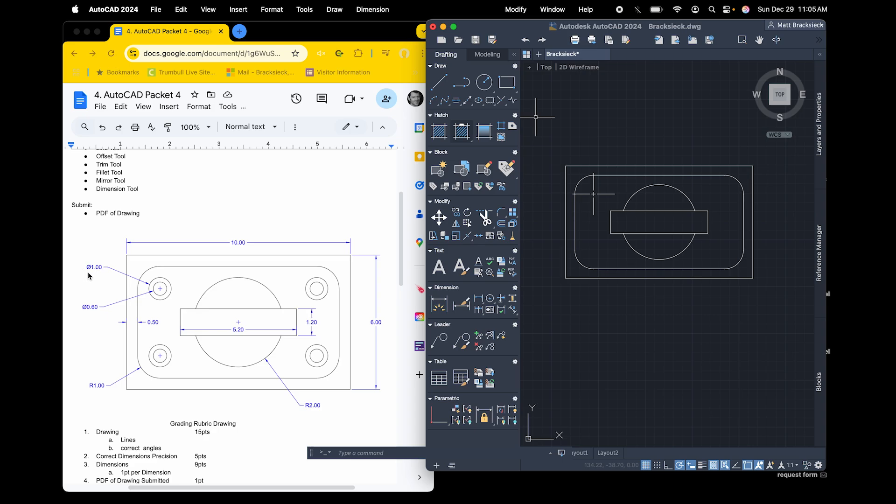
Draw a circle with a diameter of 1 centered on the upper-left center mark
{"action": "left_click", "coordinate": [486, 84]}
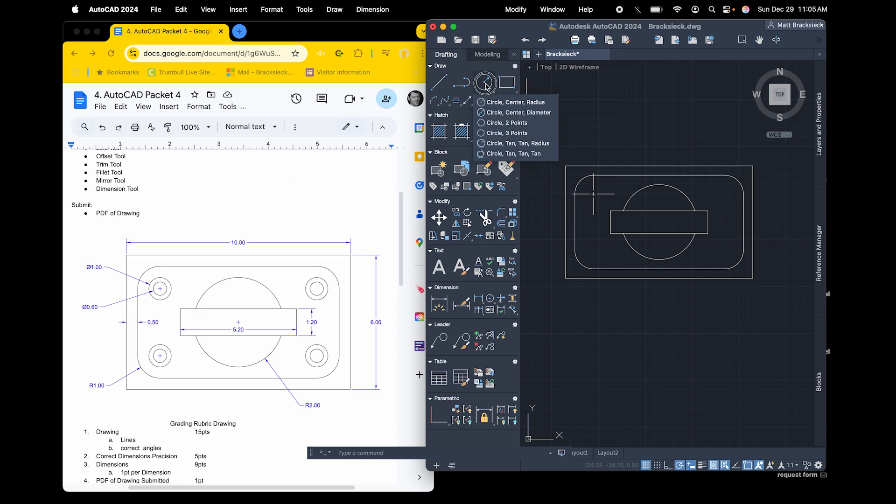
{"action": "left_click", "coordinate": [493, 113]}
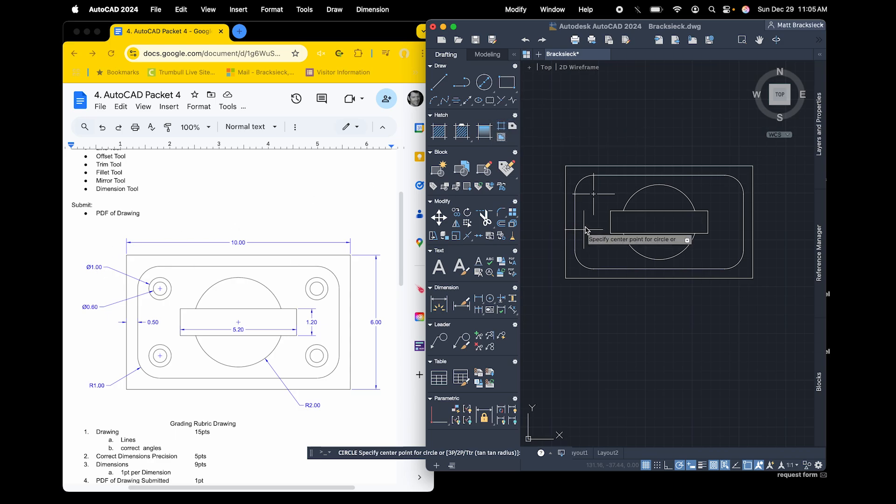
{"action": "left_click", "coordinate": [593, 194]}
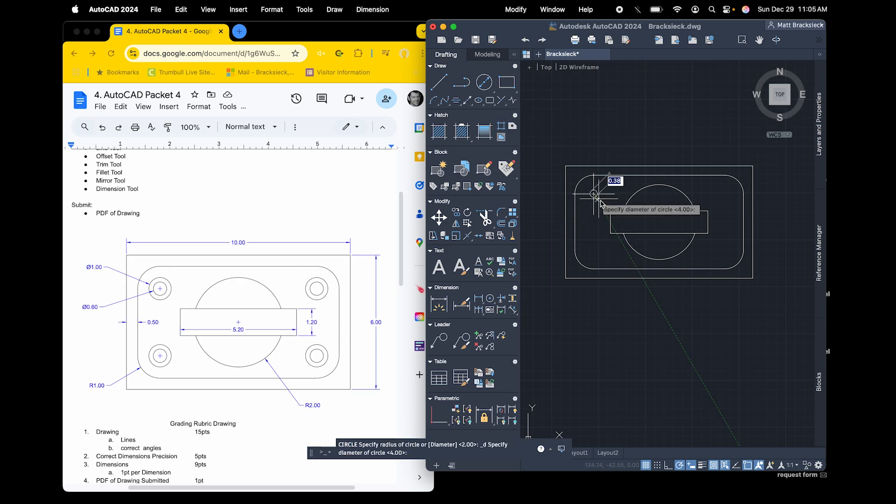
{"action": "type", "text": "1"}
{"action": "key", "text": "Return"}
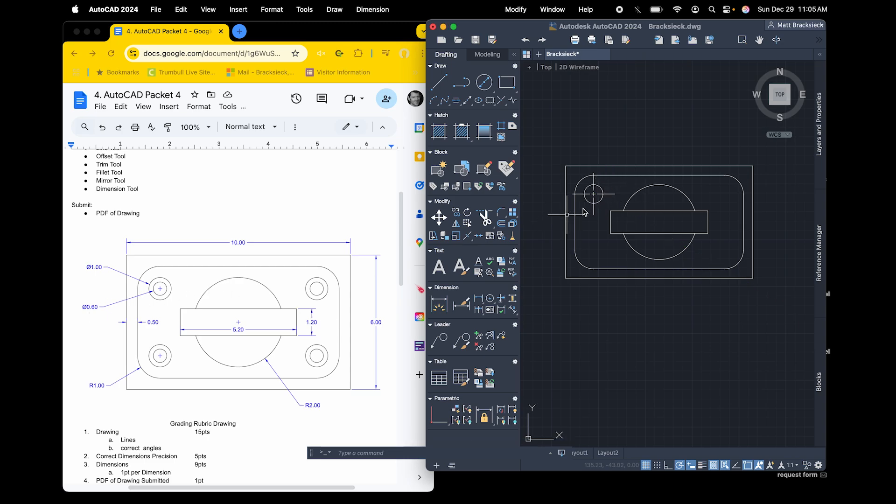
Draw a concentric circle with a diameter of 0.6 on the upper-left center mark and remove that center mark
{"action": "key", "text": "Return"}
{"action": "left_click", "coordinate": [594, 194]}
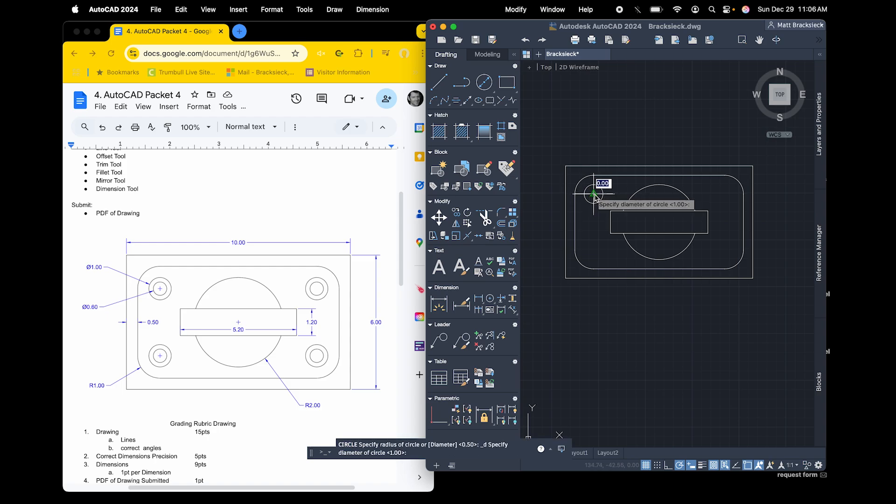
{"action": "type", "text": "d"}
{"action": "key", "text": "Return"}
{"action": "type", "text": ".6"}
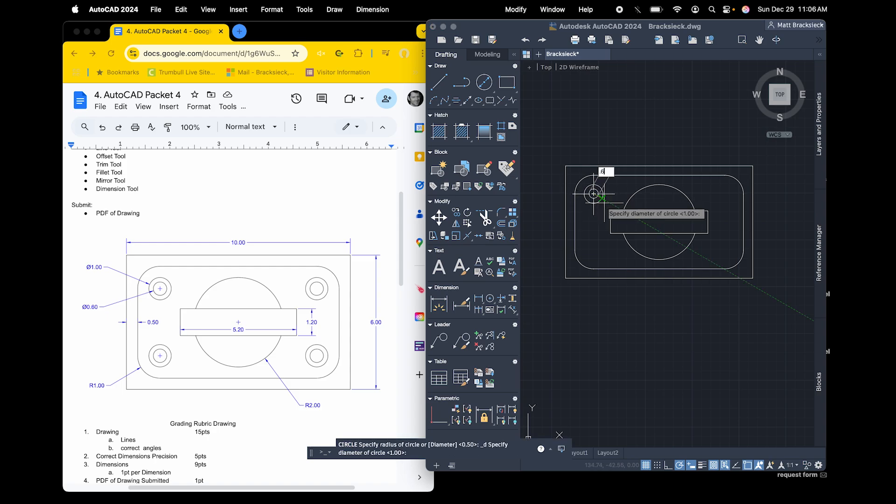
{"action": "key", "text": "Return"}
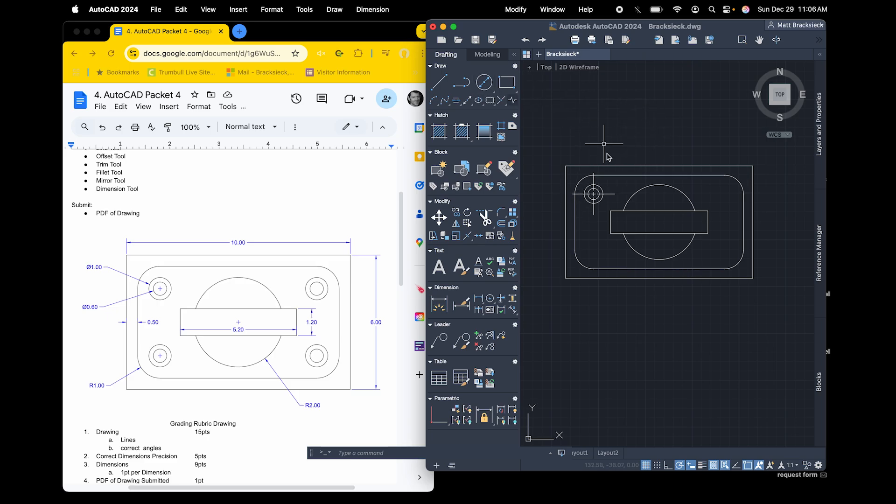
{"action": "left_click", "coordinate": [594, 182]}
{"action": "key", "text": "Escape"}
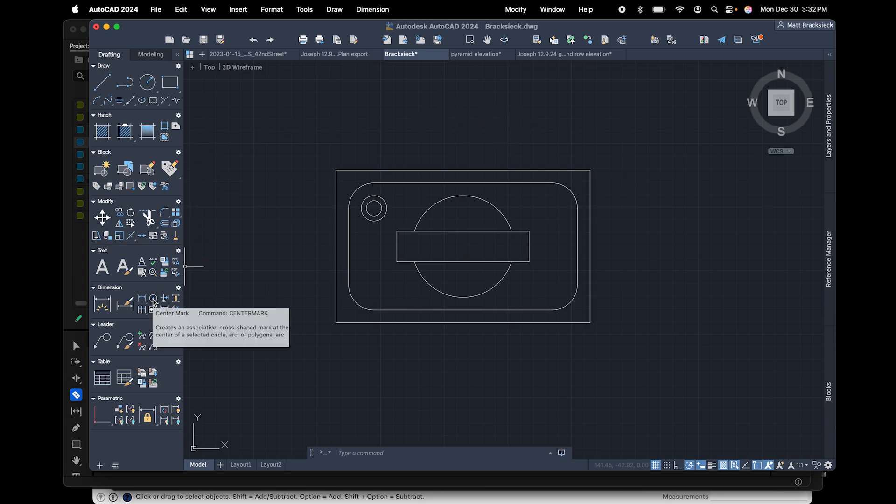
Add a center mark with centerlines to the large central circle
{"action": "left_click", "coordinate": [154, 301]}
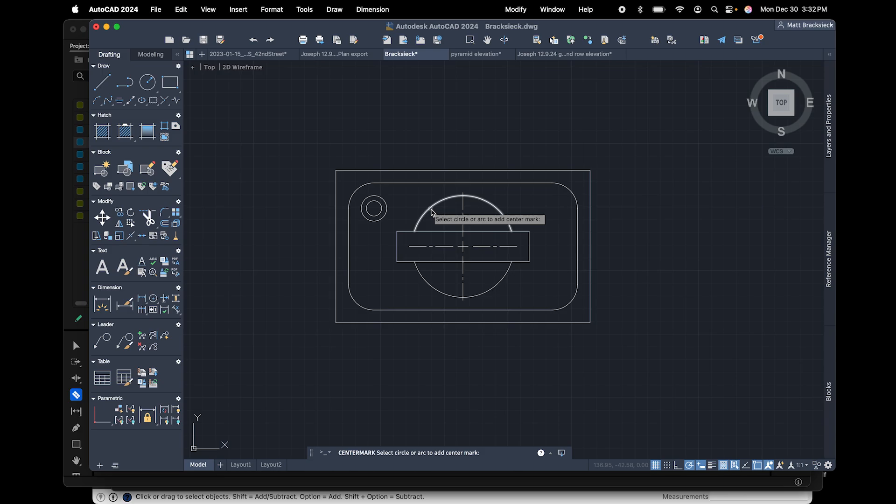
{"action": "left_click", "coordinate": [430, 211]}
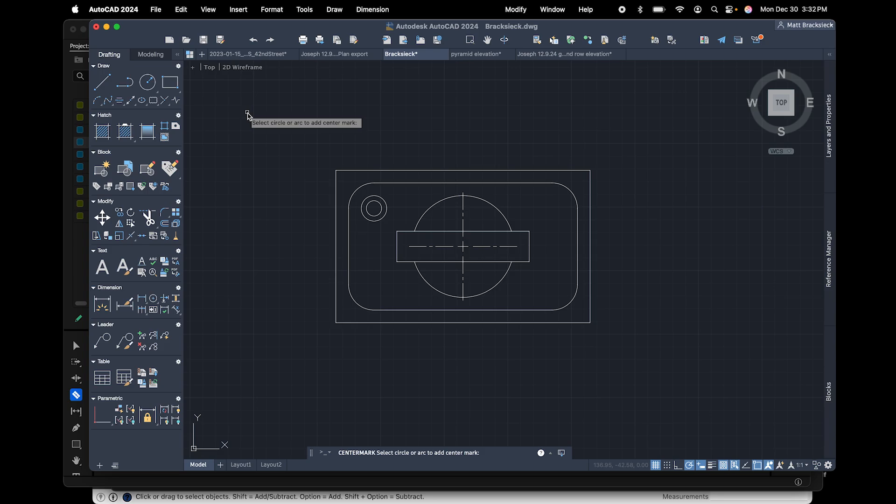
{"action": "key", "text": "Escape"}
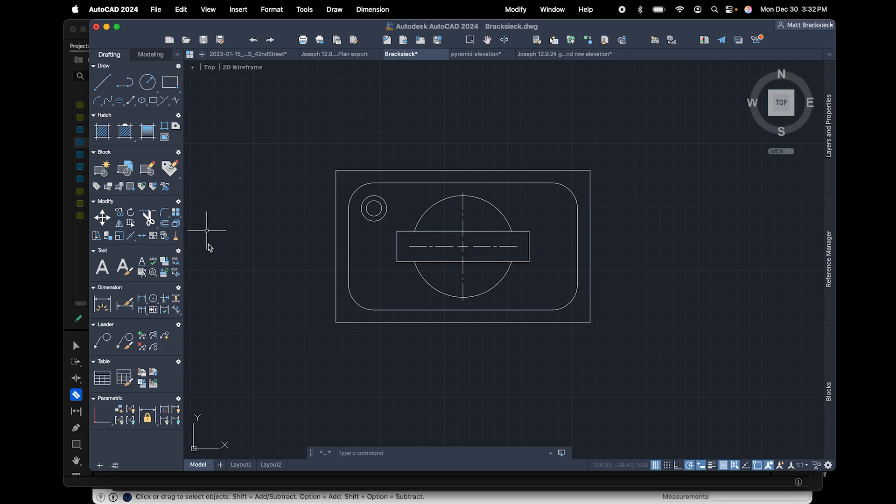
Mirror the upper-left pair of concentric circles across the central circle's horizontal centerline, keeping the originals
{"action": "left_click", "coordinate": [392, 197]}
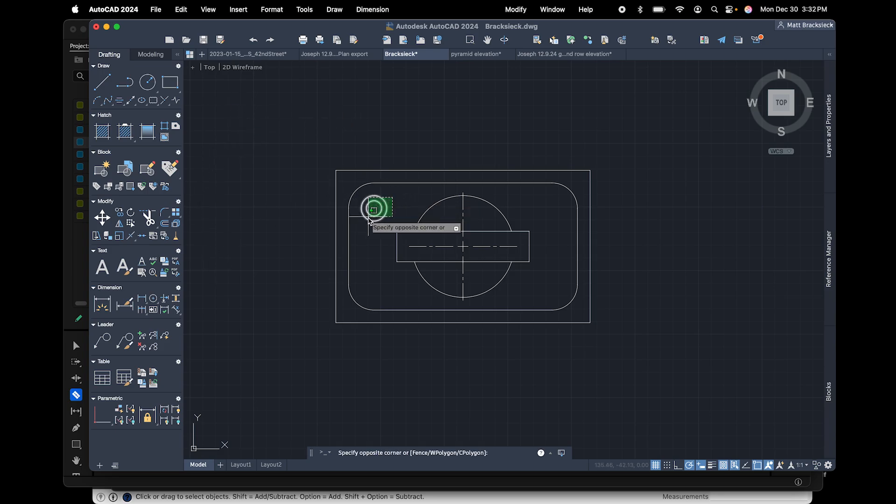
{"action": "left_click", "coordinate": [363, 215]}
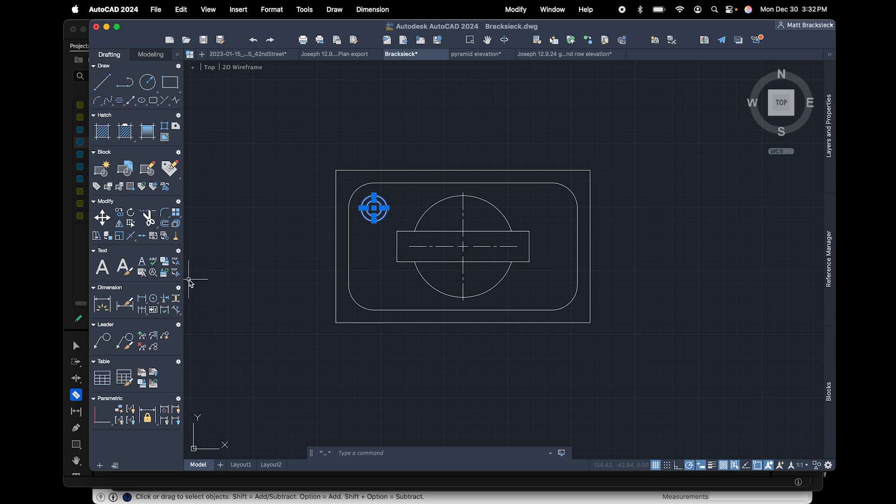
{"action": "left_click", "coordinate": [120, 225]}
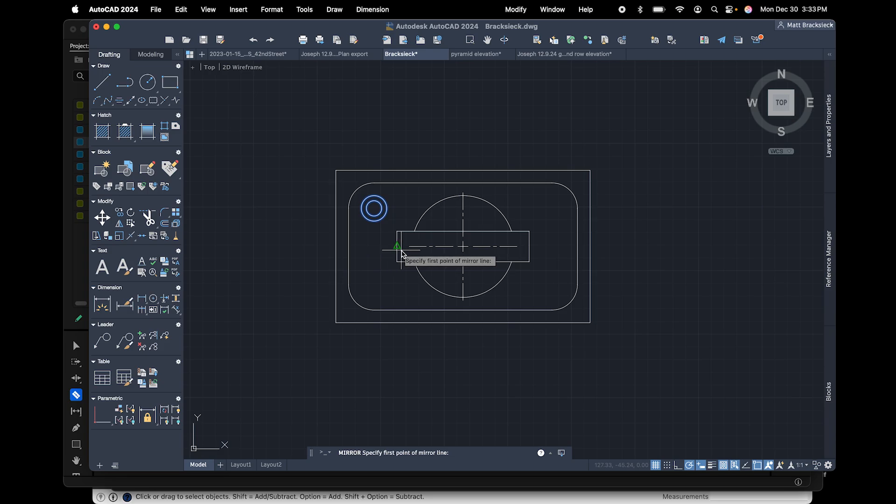
{"action": "left_click", "coordinate": [408, 246]}
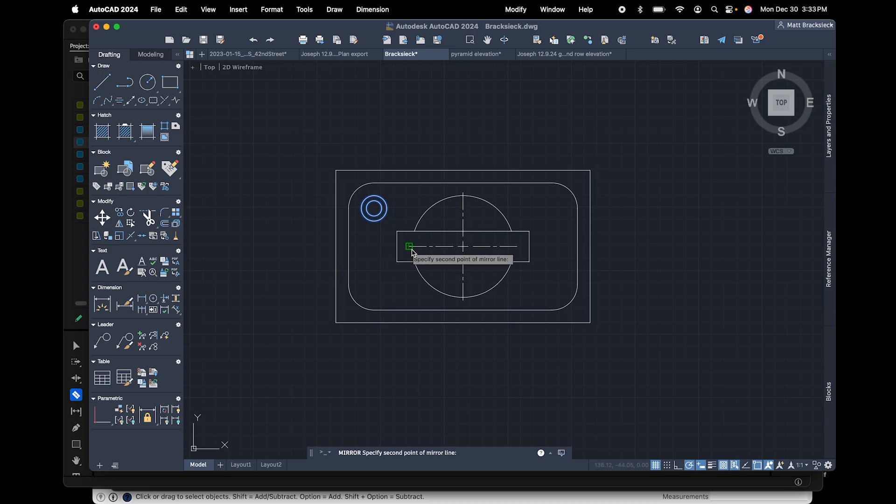
{"action": "left_click", "coordinate": [463, 251]}
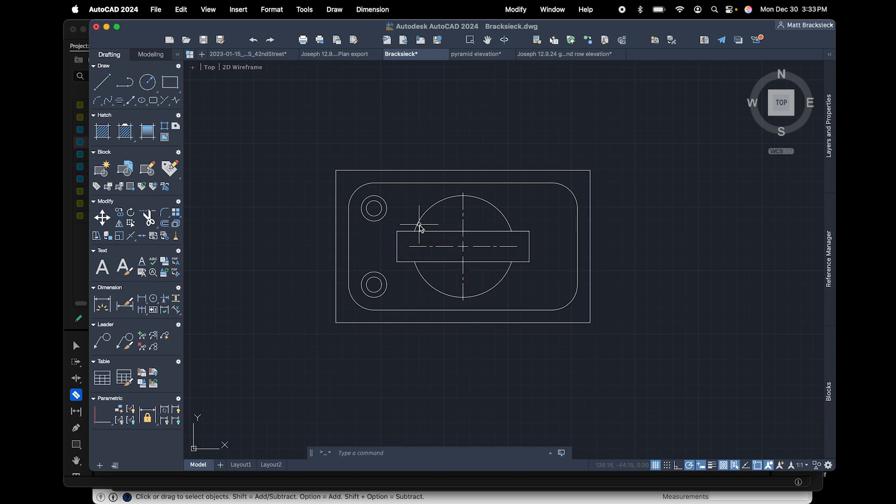
Mirror both left-hand pairs of concentric circles across the central circle's vertical centerline, keeping the originals
{"action": "left_click", "coordinate": [388, 192]}
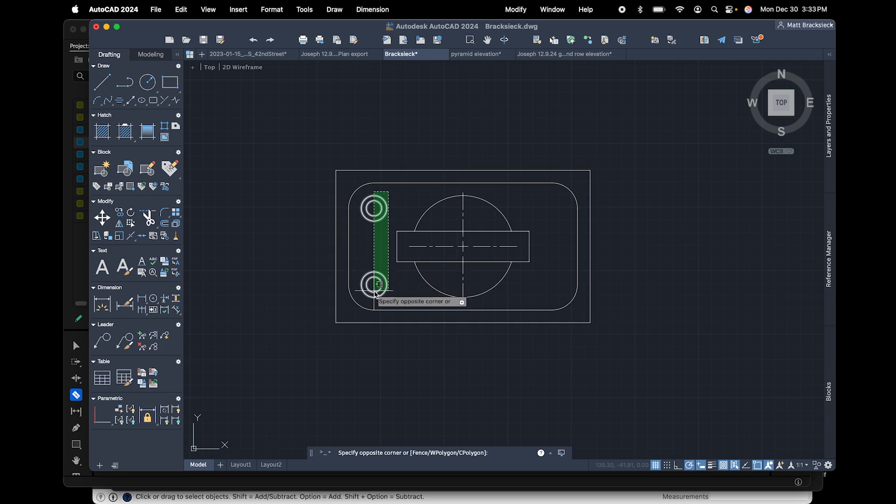
{"action": "left_click", "coordinate": [377, 295]}
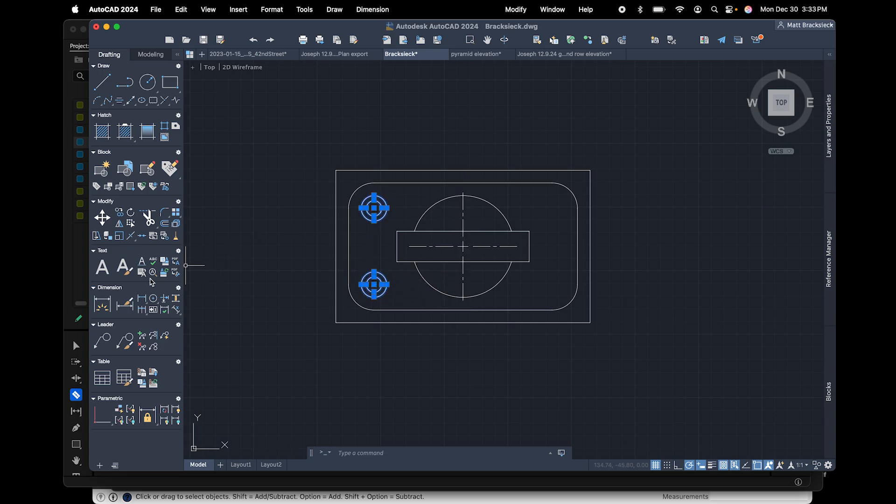
{"action": "left_click", "coordinate": [119, 223]}
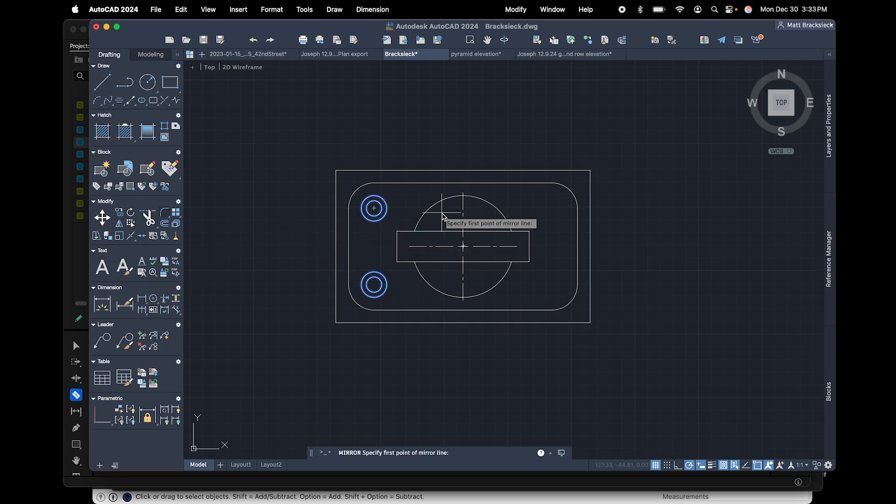
{"action": "left_click", "coordinate": [464, 196]}
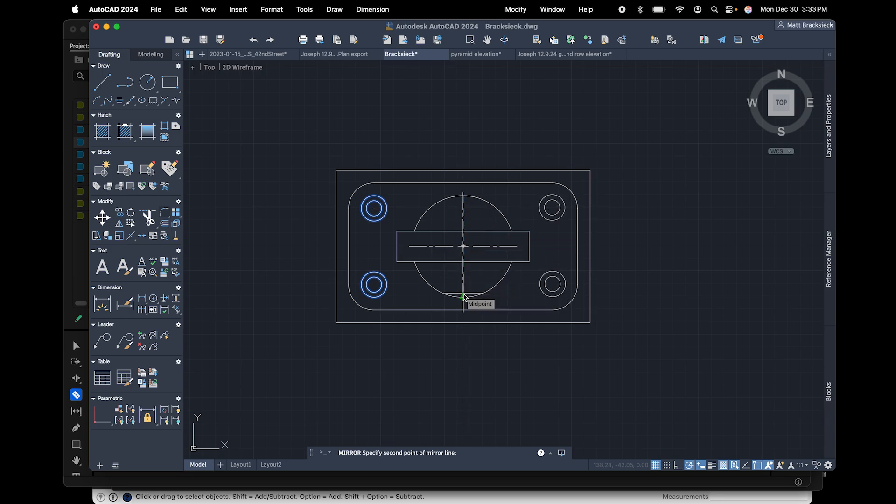
{"action": "left_click", "coordinate": [463, 297]}
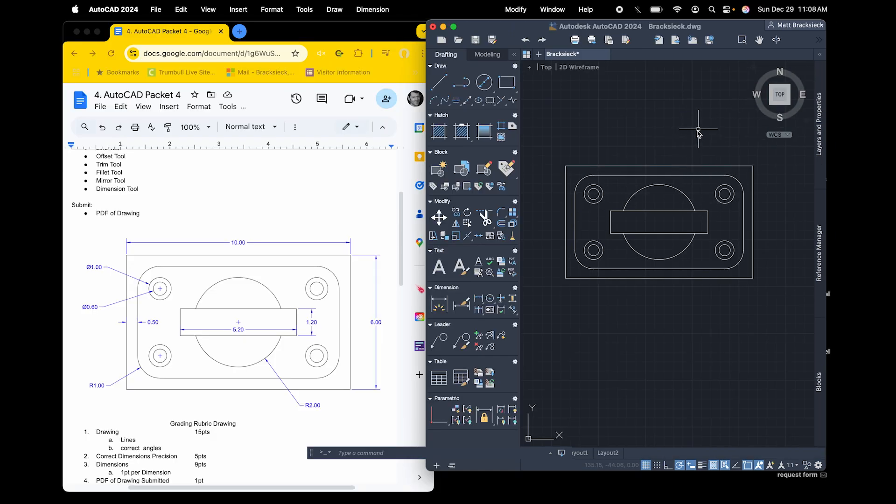
{"action": "left_click", "coordinate": [449, 304]}
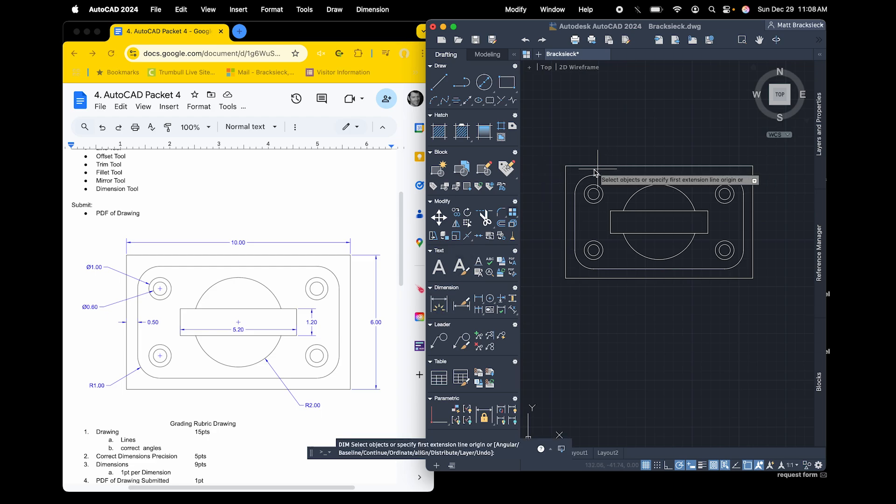
{"action": "left_click", "coordinate": [565, 166]}
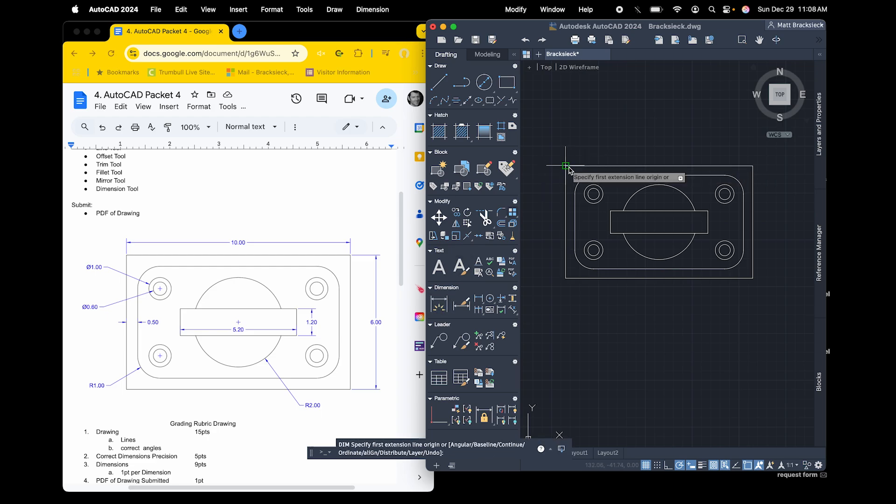
{"action": "left_click", "coordinate": [752, 165]}
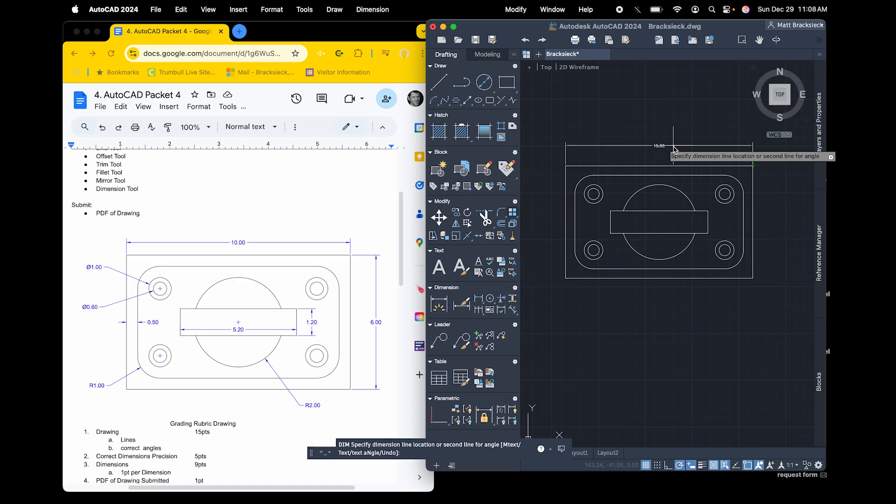
{"action": "key", "text": "Escape"}
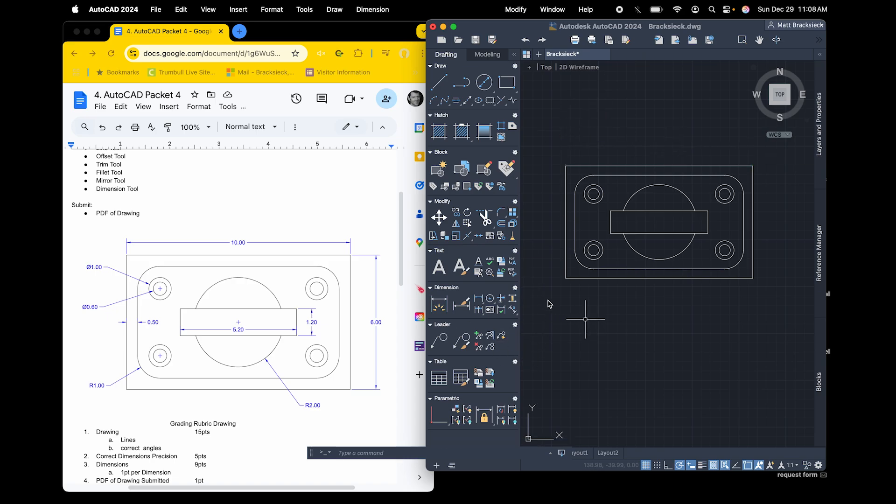
Set the Standard dimension style's text height and arrow size to 1, and try dimensioning the plate's top edge
{"action": "left_click", "coordinate": [464, 308]}
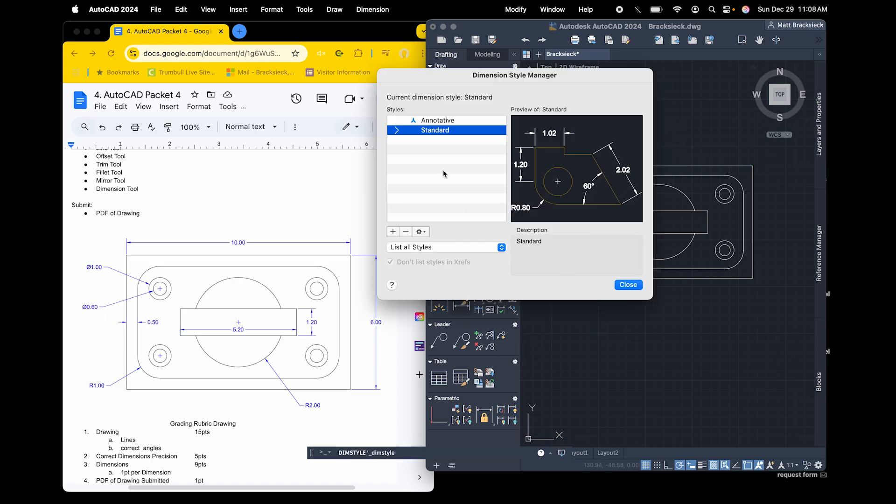
{"action": "left_click", "coordinate": [421, 232]}
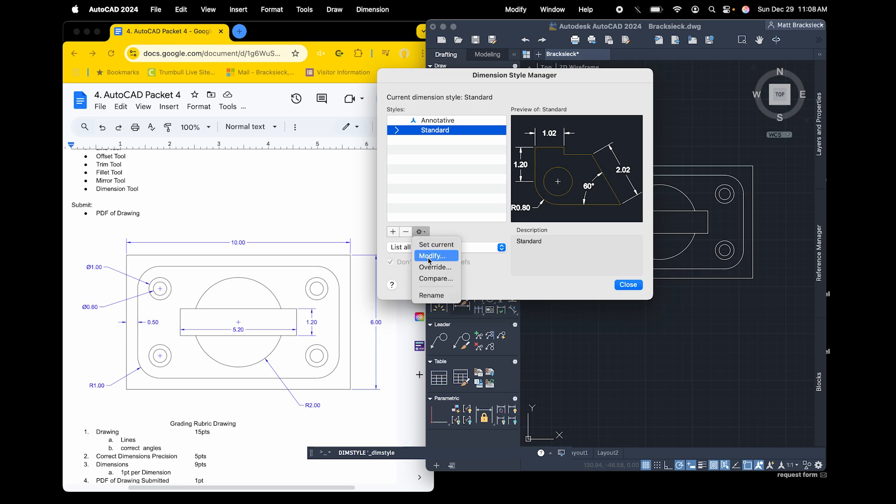
{"action": "left_click", "coordinate": [427, 254]}
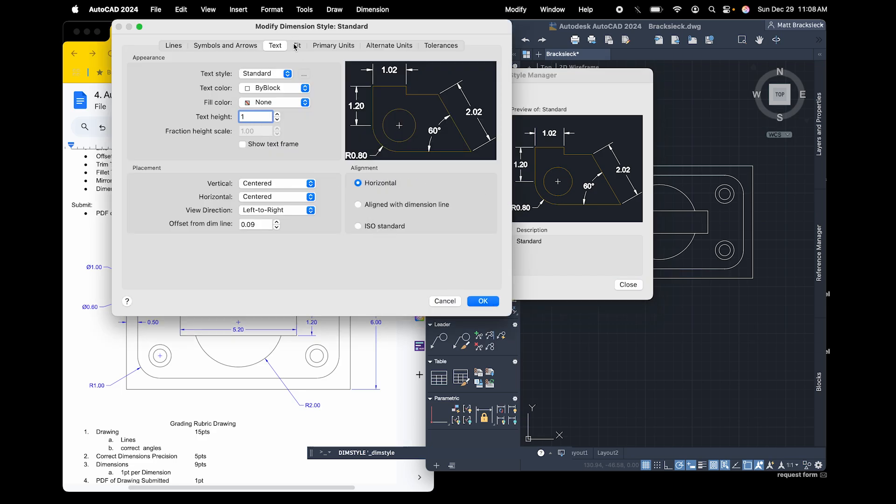
{"action": "left_click", "coordinate": [225, 45]}
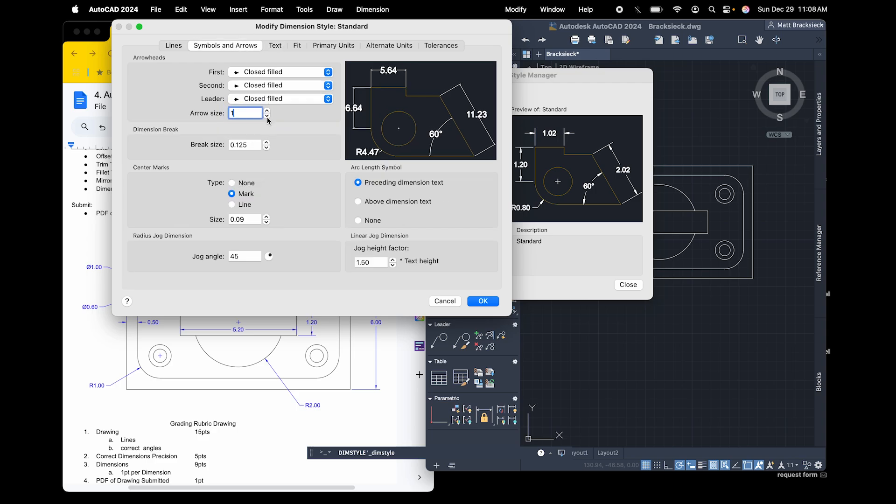
{"action": "left_click", "coordinate": [482, 300]}
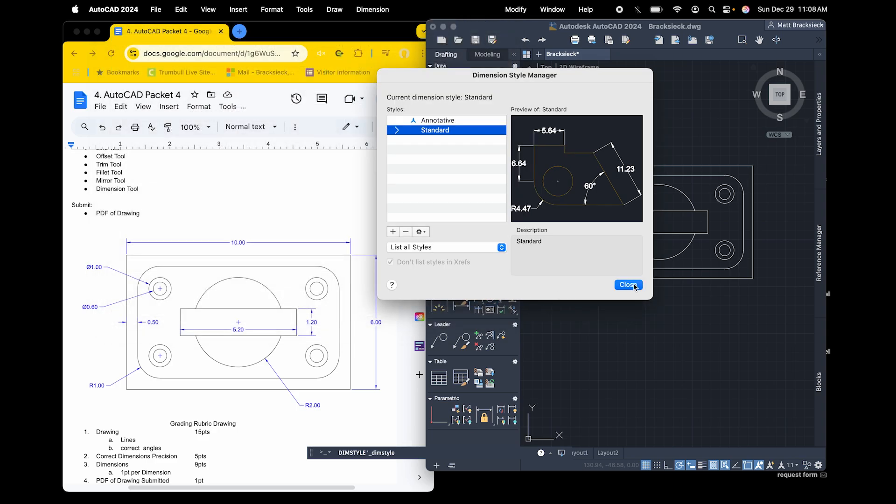
{"action": "left_click", "coordinate": [627, 285]}
{"action": "left_click", "coordinate": [565, 165]}
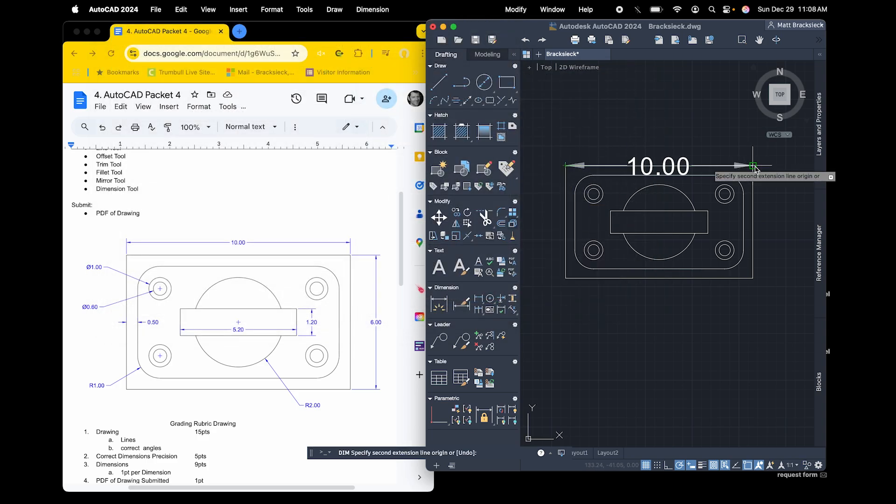
{"action": "key", "text": "Escape"}
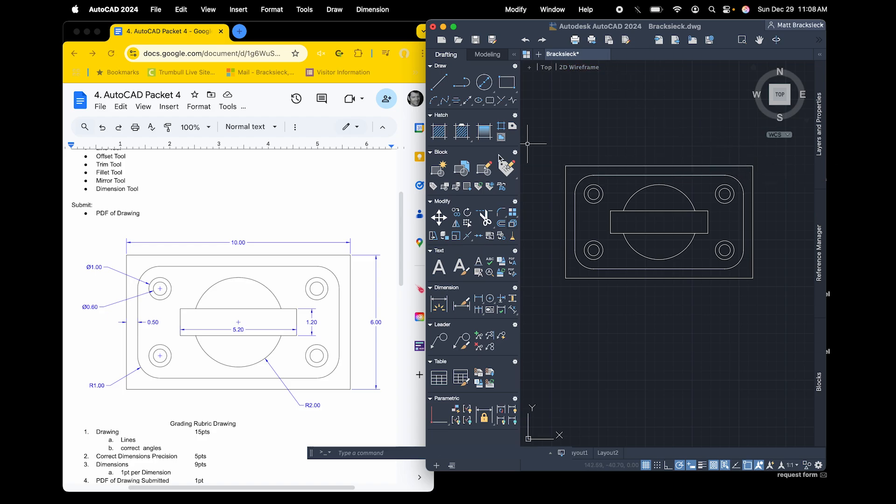
Modify the Standard dimension style to use an arrow size of 0.50
{"action": "left_click", "coordinate": [462, 310]}
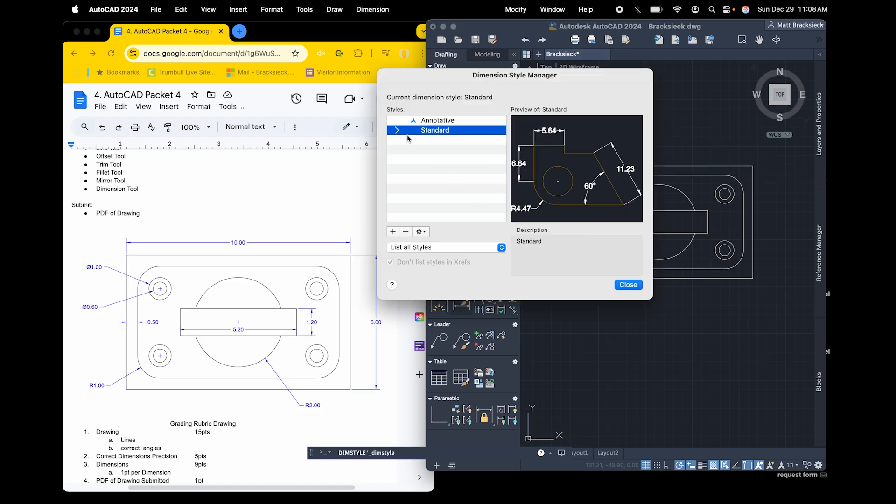
{"action": "left_click", "coordinate": [420, 231]}
{"action": "left_click", "coordinate": [427, 255]}
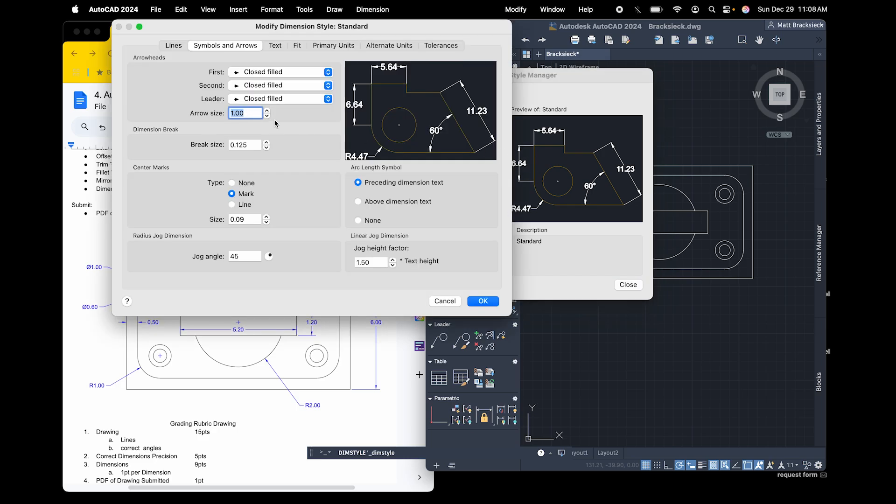
{"action": "left_click", "coordinate": [267, 118]}
{"action": "left_click", "coordinate": [267, 118]}
{"action": "left_click", "coordinate": [267, 117]}
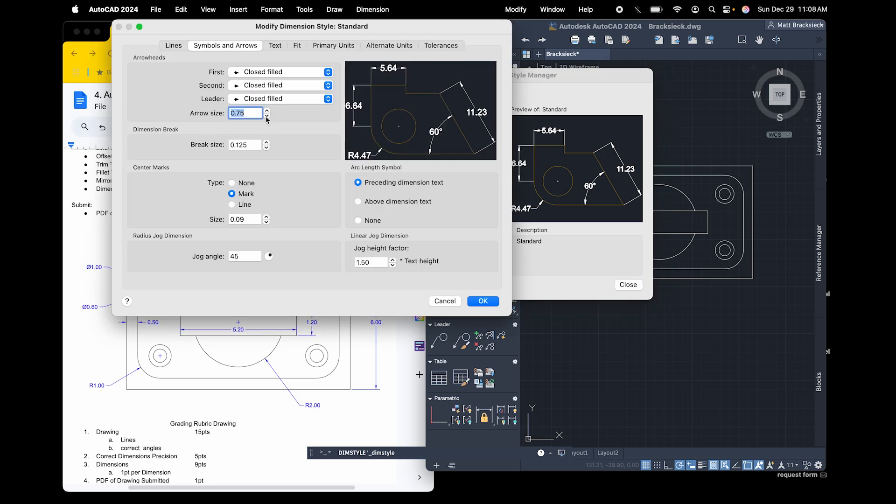
{"action": "left_click", "coordinate": [266, 117]}
{"action": "left_click", "coordinate": [267, 117]}
{"action": "left_click", "coordinate": [267, 117]}
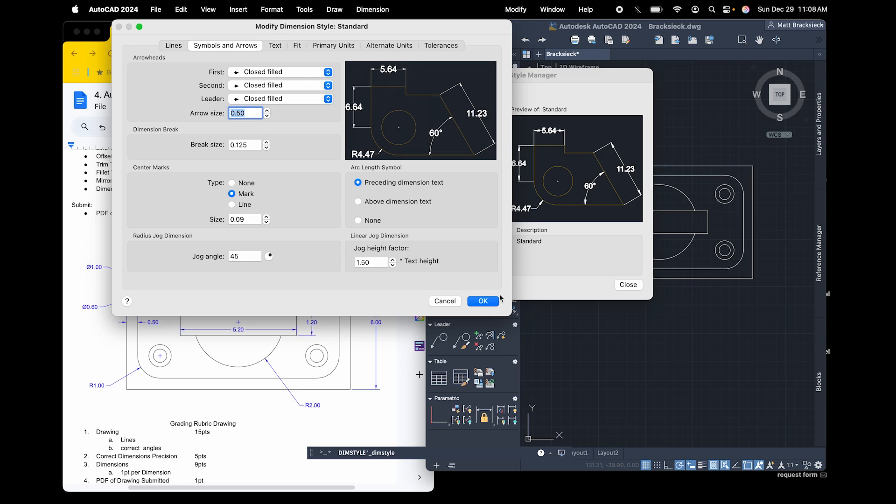
Set the Standard dimension style's text height to 0.50 and apply the style changes
{"action": "left_click", "coordinate": [280, 46]}
{"action": "left_click", "coordinate": [277, 120]}
{"action": "left_click", "coordinate": [277, 120]}
{"action": "left_click", "coordinate": [277, 120]}
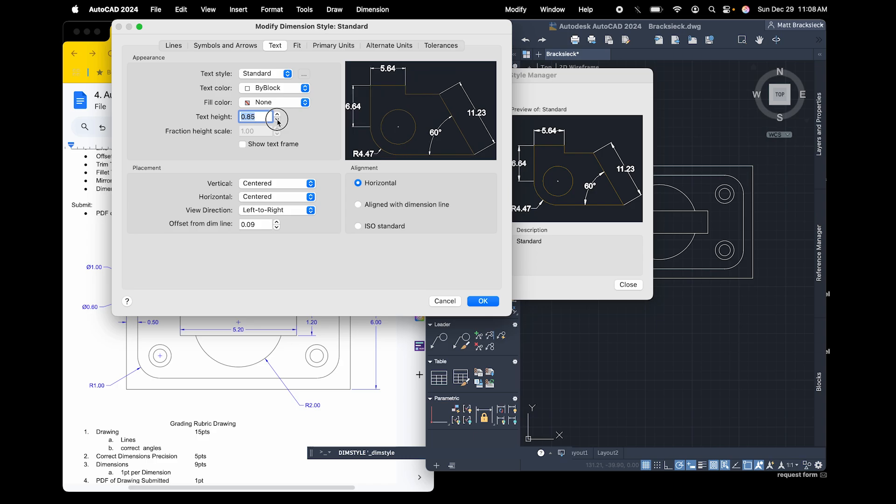
{"action": "left_click", "coordinate": [277, 120]}
{"action": "left_click", "coordinate": [278, 120]}
{"action": "left_click", "coordinate": [277, 120]}
{"action": "left_click", "coordinate": [277, 120]}
{"action": "left_click", "coordinate": [277, 120]}
{"action": "left_click", "coordinate": [277, 120]}
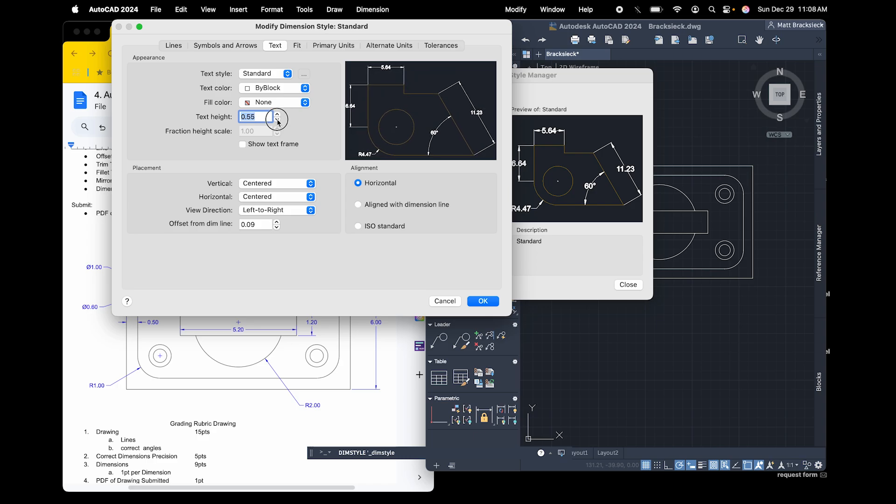
{"action": "left_click", "coordinate": [277, 121]}
{"action": "left_click", "coordinate": [474, 301]}
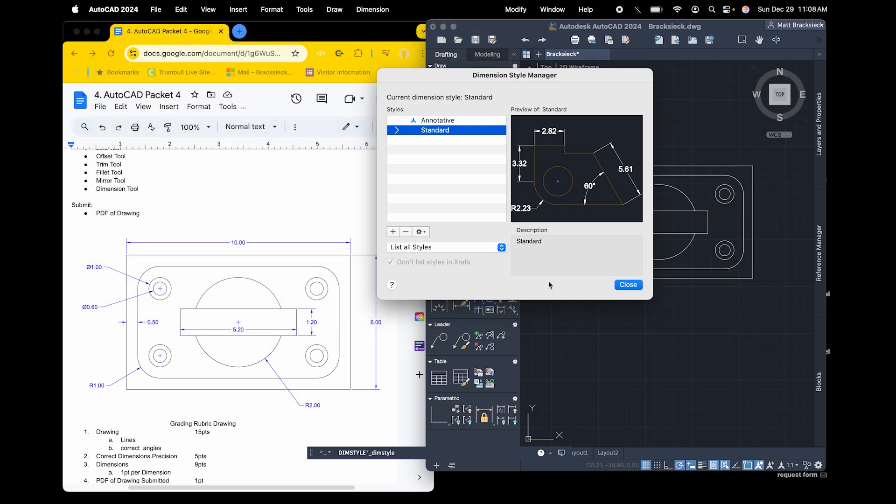
Try dimensioning the plate's top edge with the updated Standard dimension style
{"action": "left_click", "coordinate": [631, 285]}
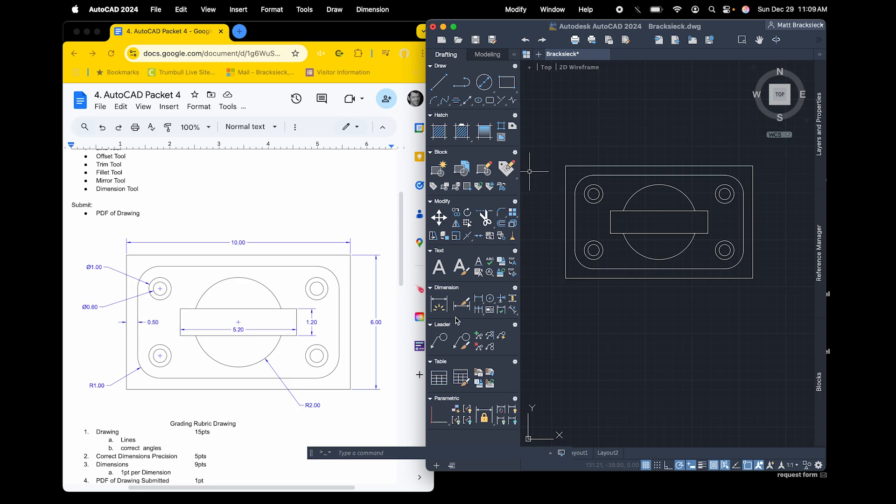
{"action": "left_click", "coordinate": [438, 304]}
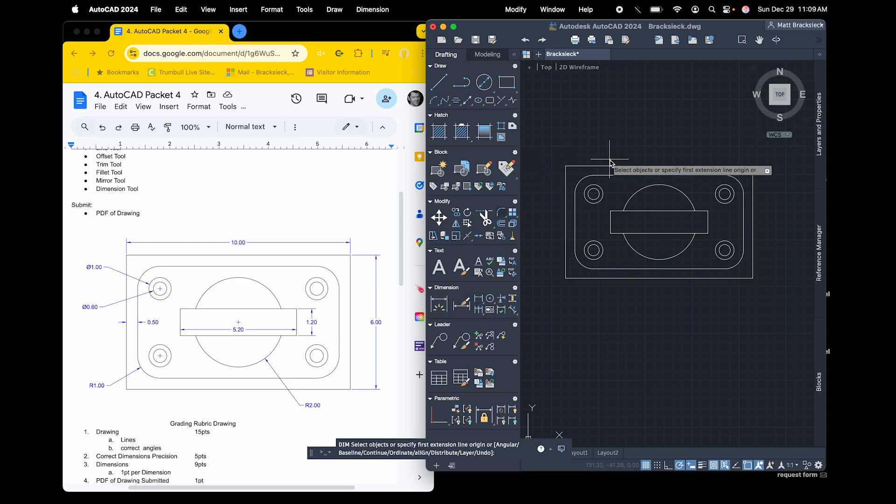
{"action": "left_click", "coordinate": [566, 166]}
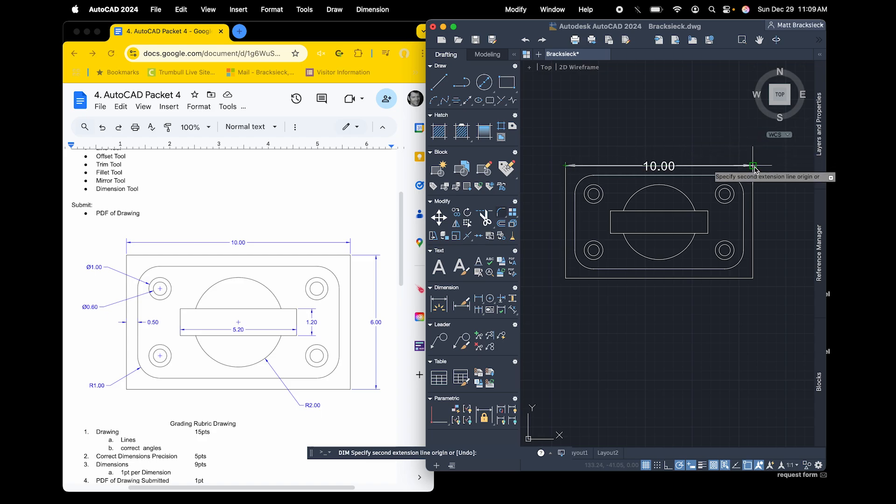
{"action": "key", "text": "Escape"}
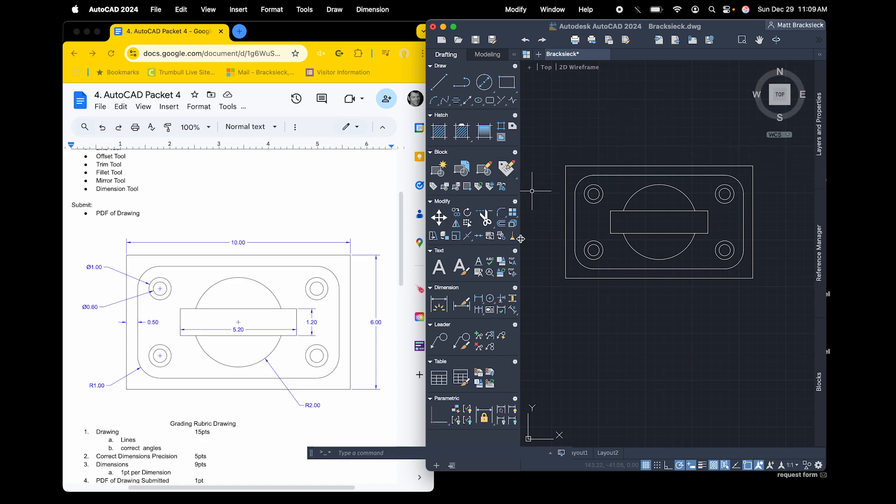
Modify the Standard dimension style to use a text height of 0.25
{"action": "left_click", "coordinate": [465, 310]}
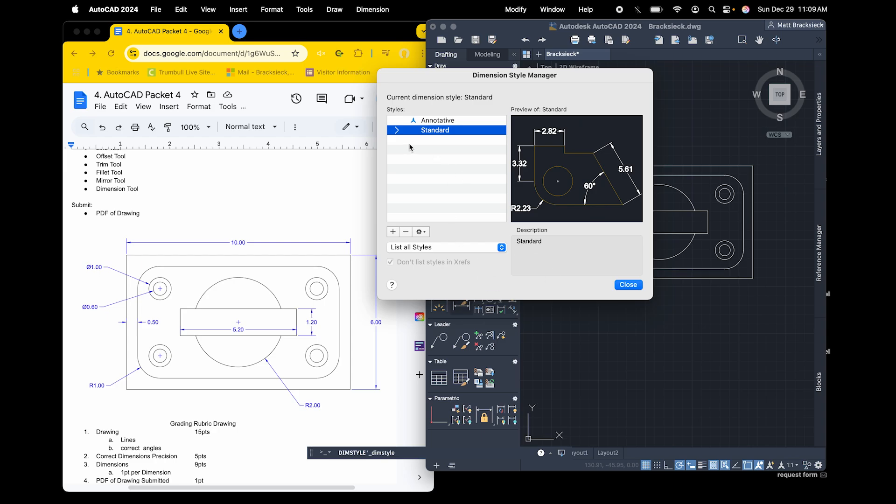
{"action": "left_click", "coordinate": [421, 231]}
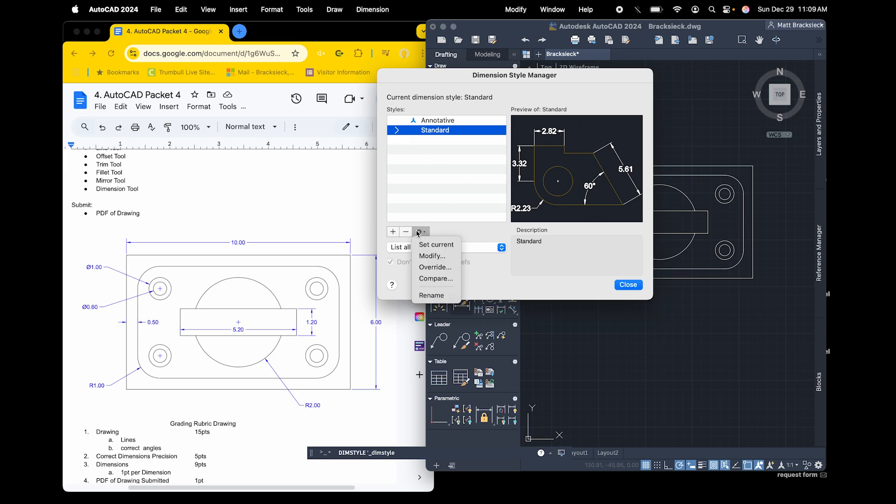
{"action": "left_click", "coordinate": [434, 256]}
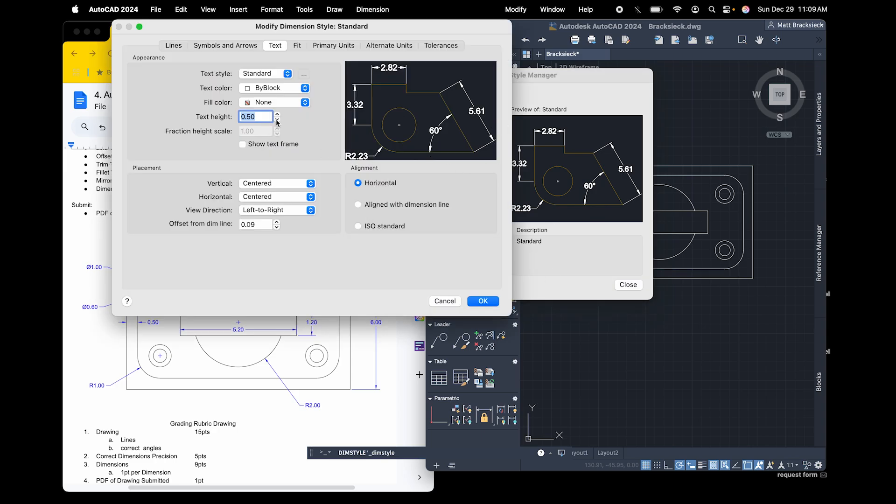
{"action": "left_click", "coordinate": [277, 122]}
{"action": "left_click", "coordinate": [278, 122]}
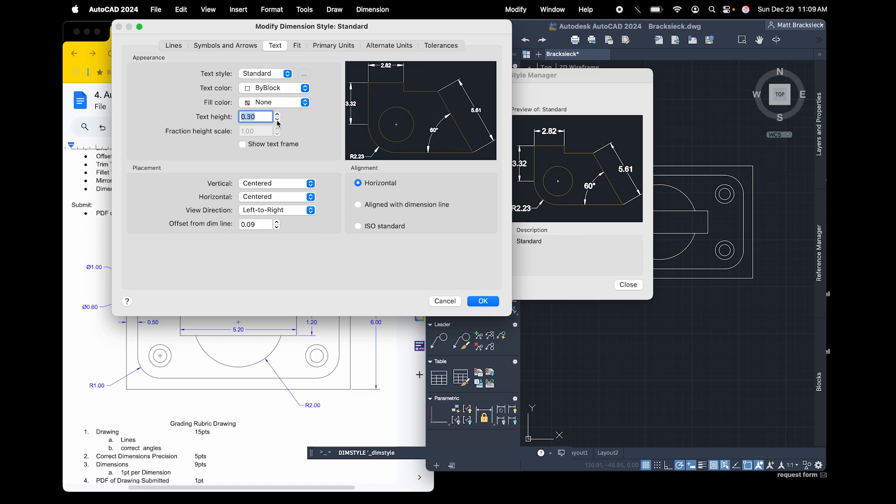
{"action": "left_click", "coordinate": [277, 122]}
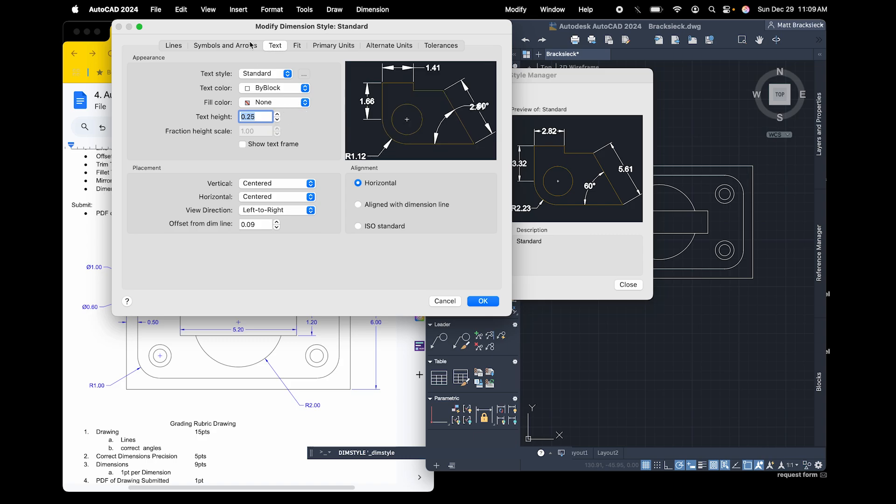
Set the Standard dimension style's arrow size to 0.25, then apply the changes and close the style manager
{"action": "left_click", "coordinate": [250, 43]}
{"action": "left_click", "coordinate": [267, 118]}
{"action": "left_click", "coordinate": [266, 118]}
{"action": "left_click", "coordinate": [267, 118]}
{"action": "left_click", "coordinate": [266, 118]}
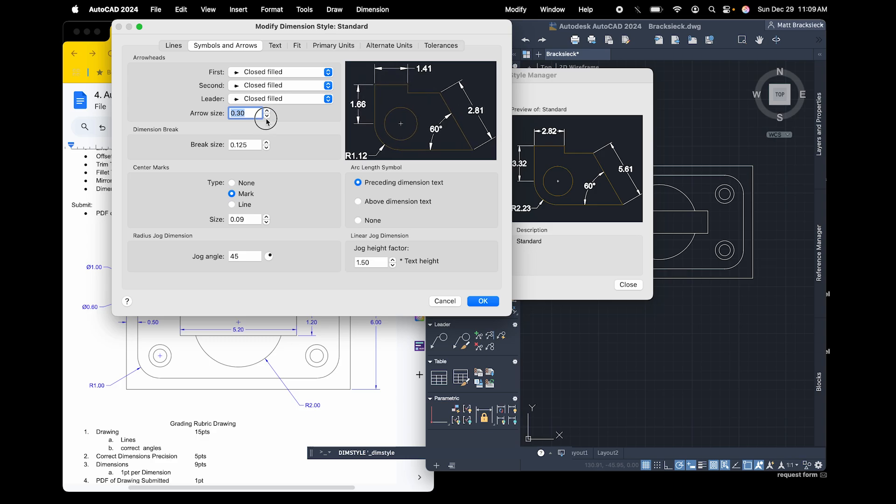
{"action": "left_click", "coordinate": [266, 118]}
{"action": "left_click", "coordinate": [483, 301]}
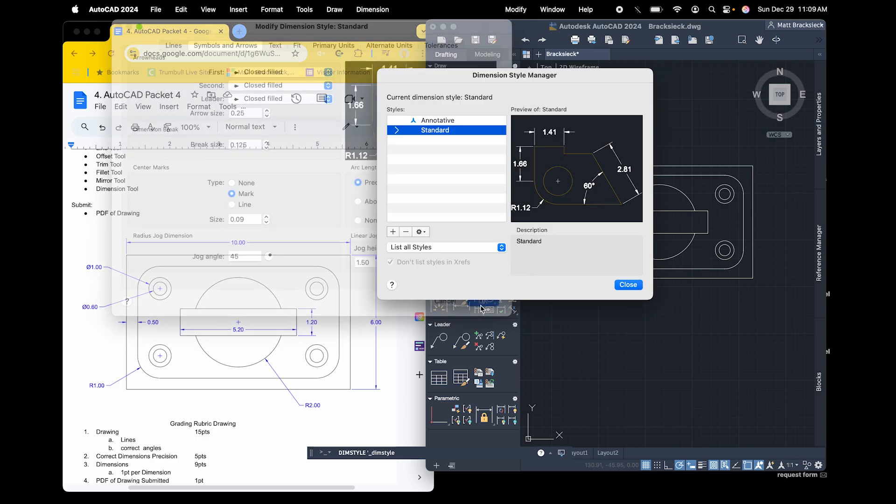
{"action": "left_click", "coordinate": [628, 285]}
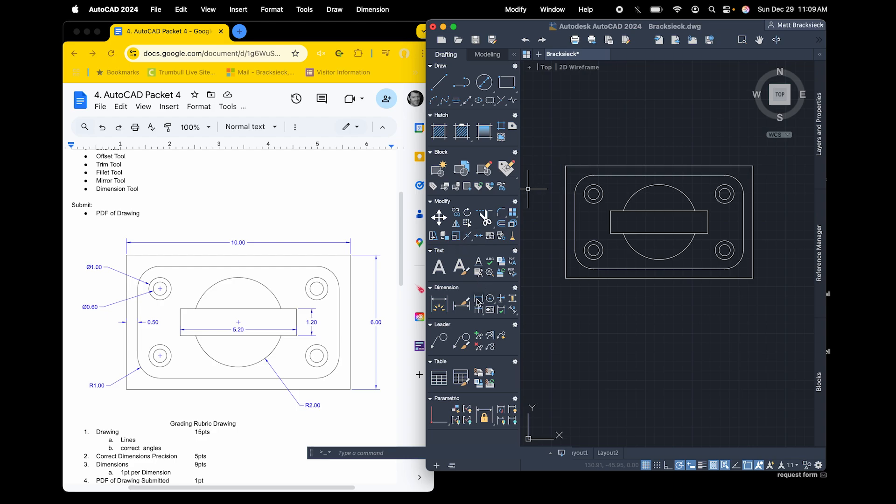
Dimension the plate's overall width from its top edge, placing the dimension line above the plate
{"action": "left_click", "coordinate": [439, 304]}
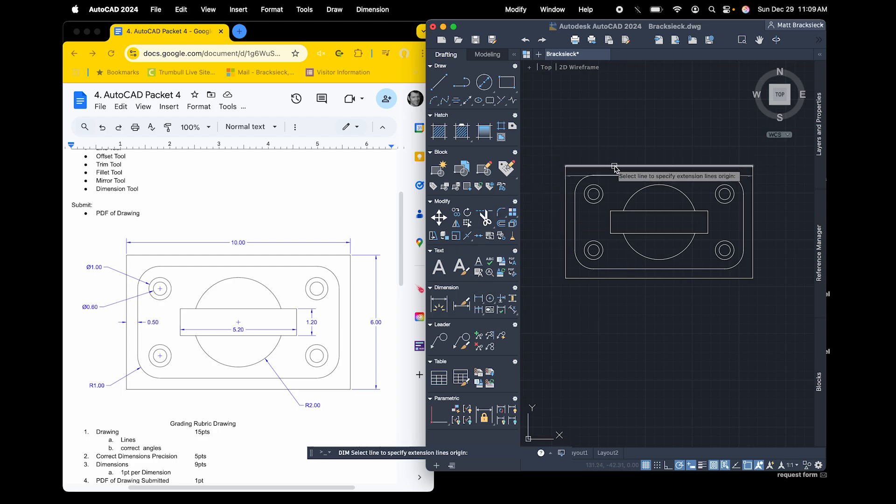
{"action": "left_click", "coordinate": [620, 167]}
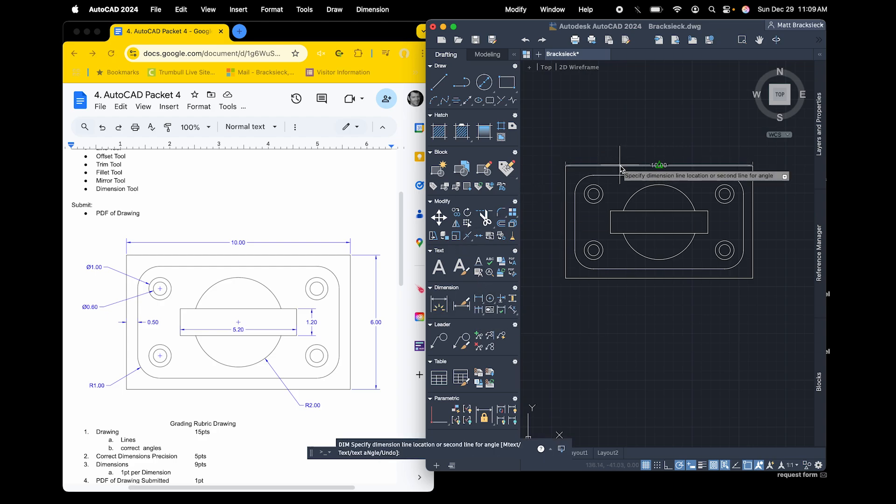
{"action": "left_click", "coordinate": [620, 151]}
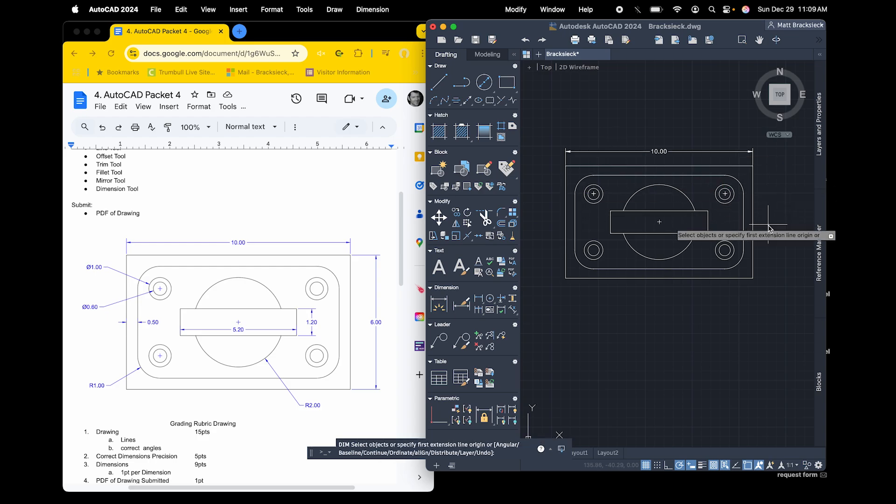
Dimension the plate's overall height between its right-hand corners, placing the dimension line outside the right edge
{"action": "left_click", "coordinate": [754, 222]}
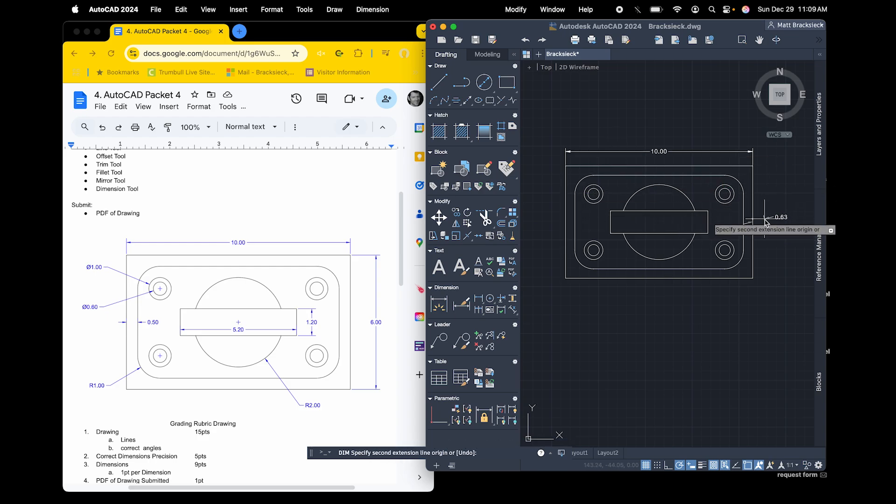
{"action": "key", "text": "Escape"}
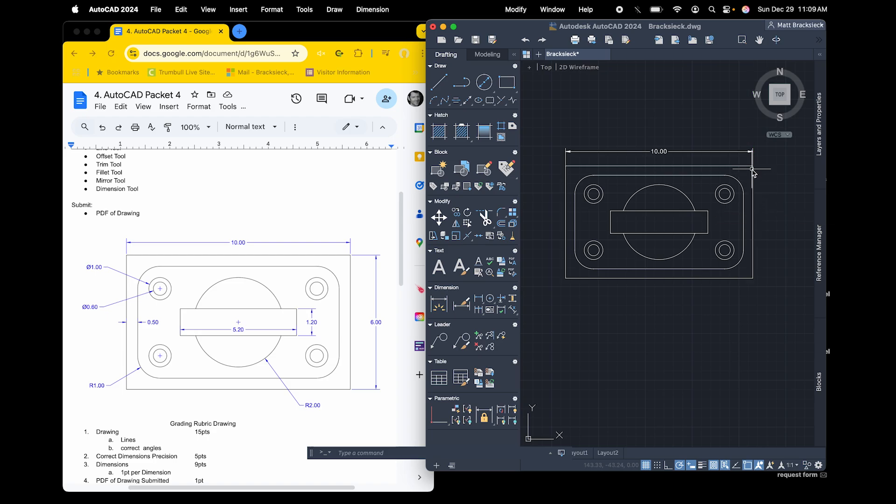
{"action": "left_click", "coordinate": [438, 298]}
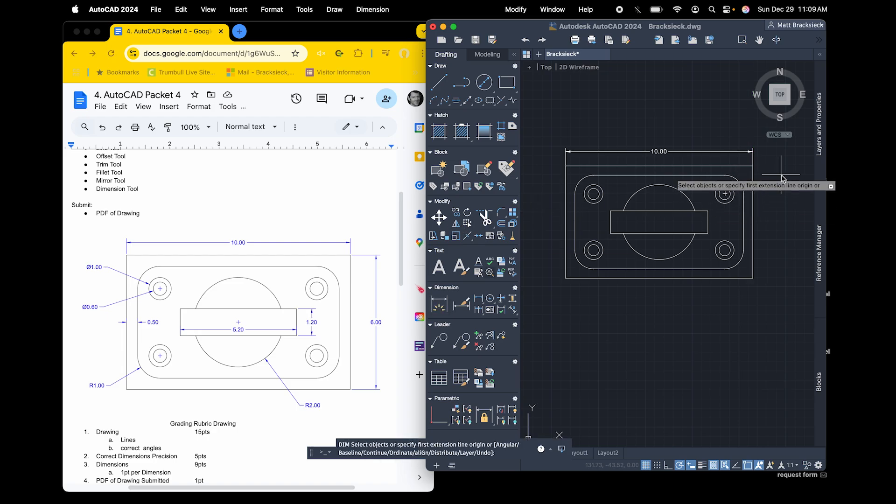
{"action": "left_click", "coordinate": [751, 167]}
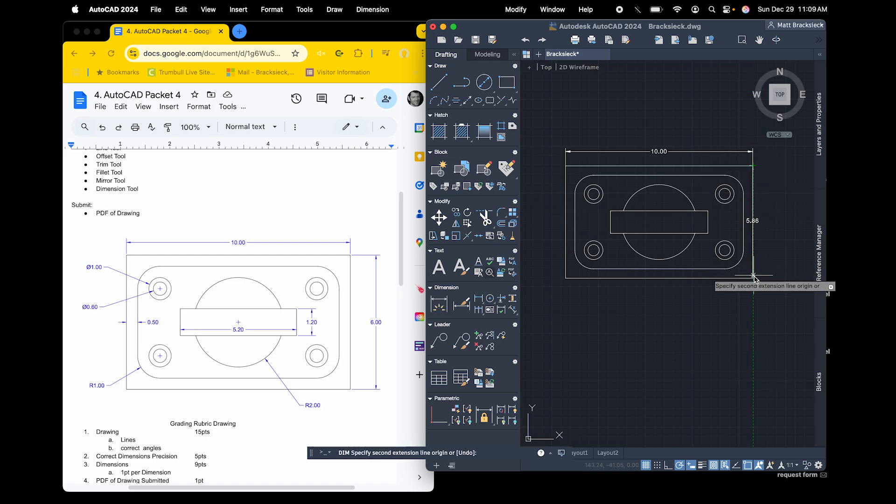
{"action": "left_click", "coordinate": [752, 278]}
{"action": "left_click", "coordinate": [769, 257]}
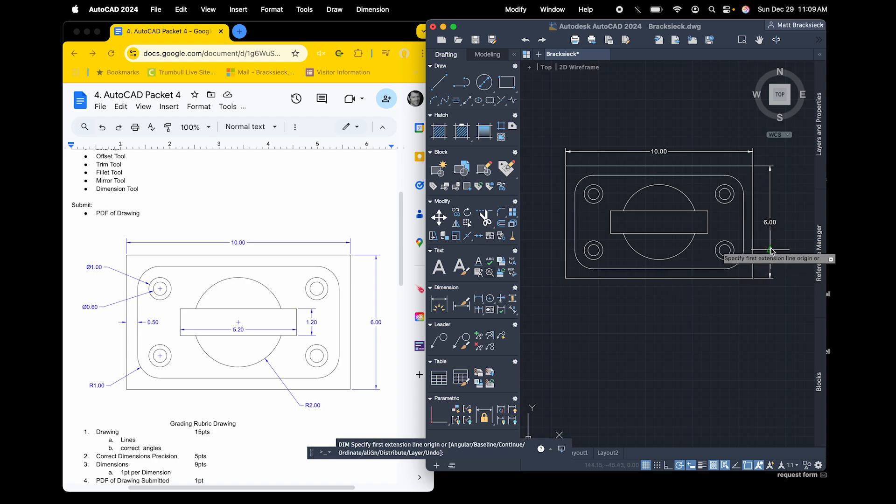
Dimension the central bar's height just outside its right end and its length inside the bar near its lower edge
{"action": "left_click", "coordinate": [708, 211]}
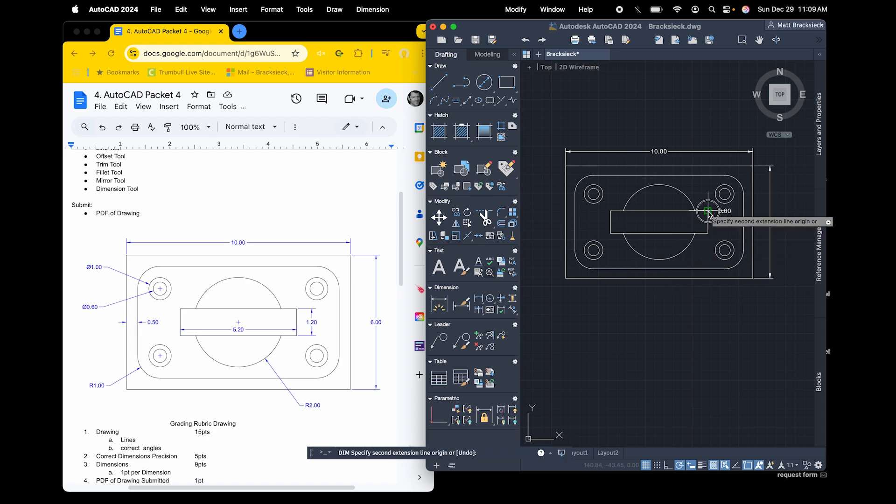
{"action": "left_click", "coordinate": [708, 233]}
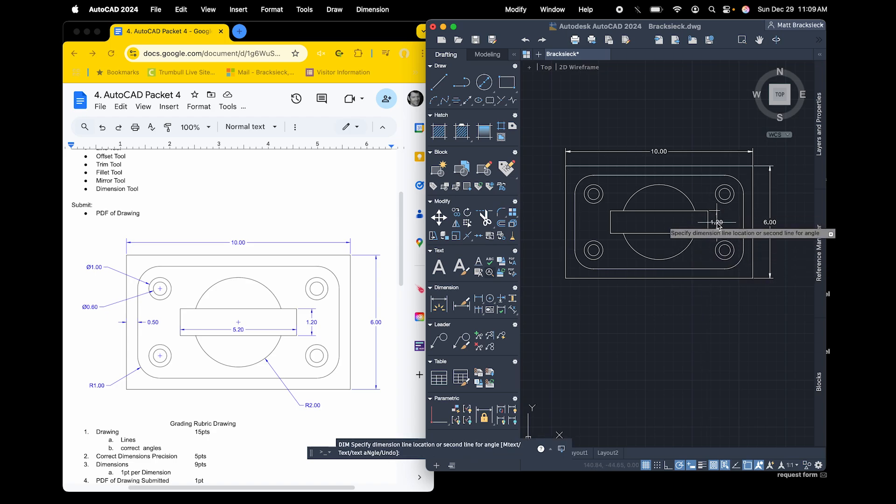
{"action": "left_click", "coordinate": [717, 223]}
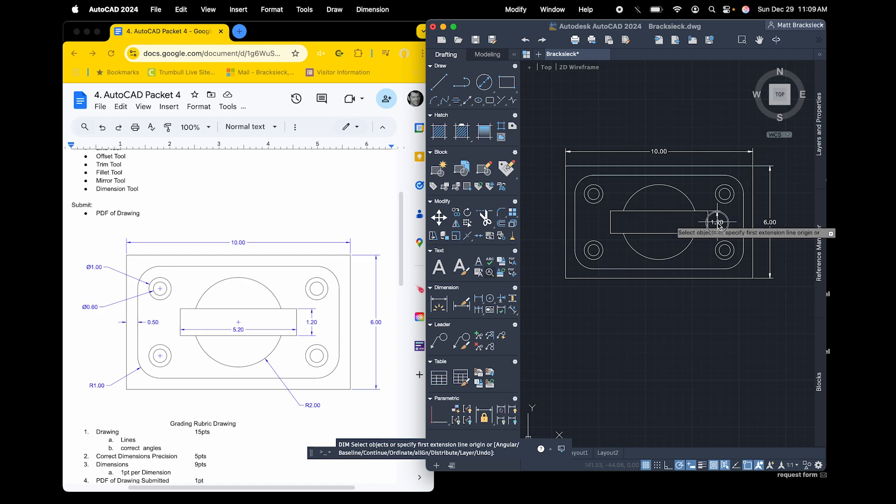
{"action": "left_click", "coordinate": [610, 233]}
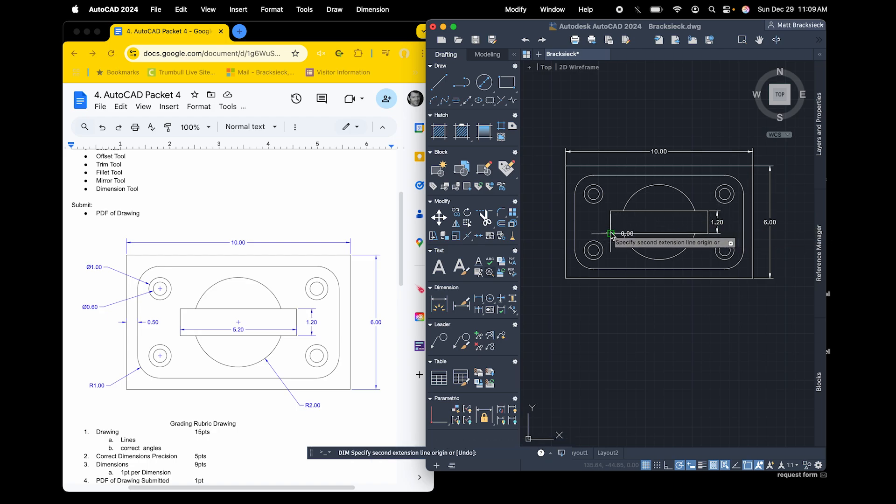
{"action": "left_click", "coordinate": [702, 232]}
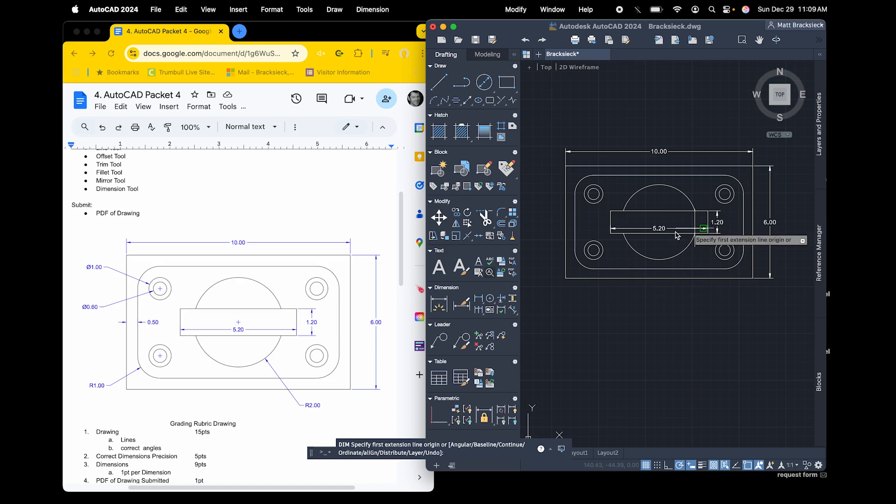
{"action": "left_click", "coordinate": [702, 231]}
{"action": "left_click", "coordinate": [585, 225]}
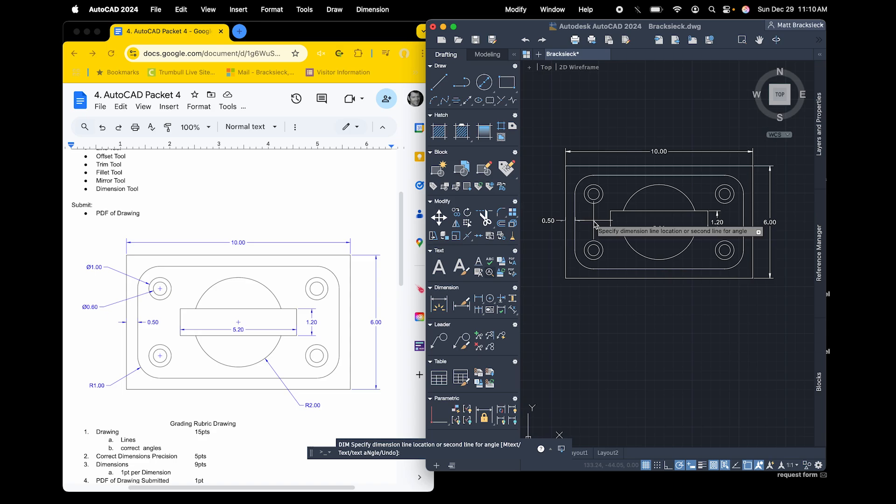
{"action": "key", "text": "Escape"}
{"action": "left_click", "coordinate": [439, 305]}
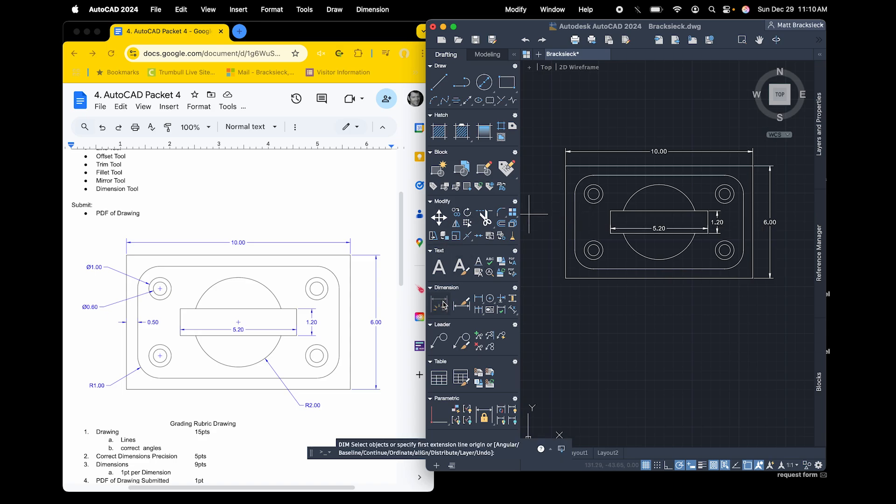
{"action": "left_click", "coordinate": [566, 222]}
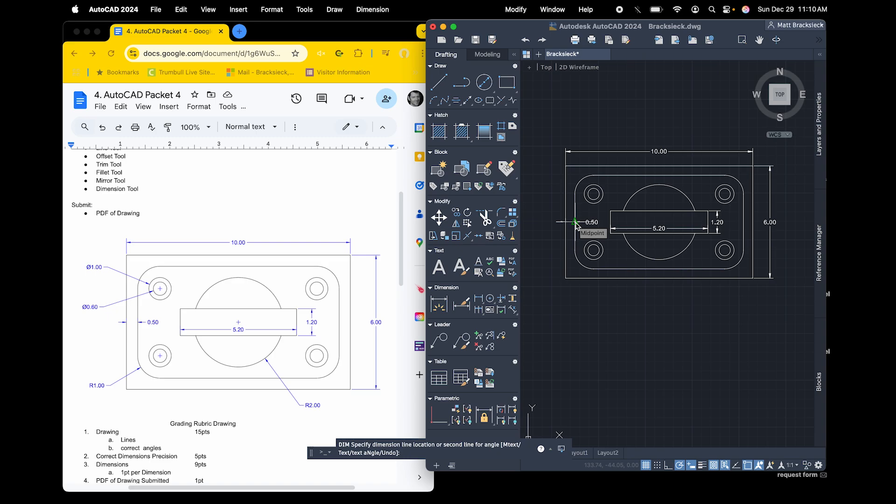
{"action": "key", "text": "Escape"}
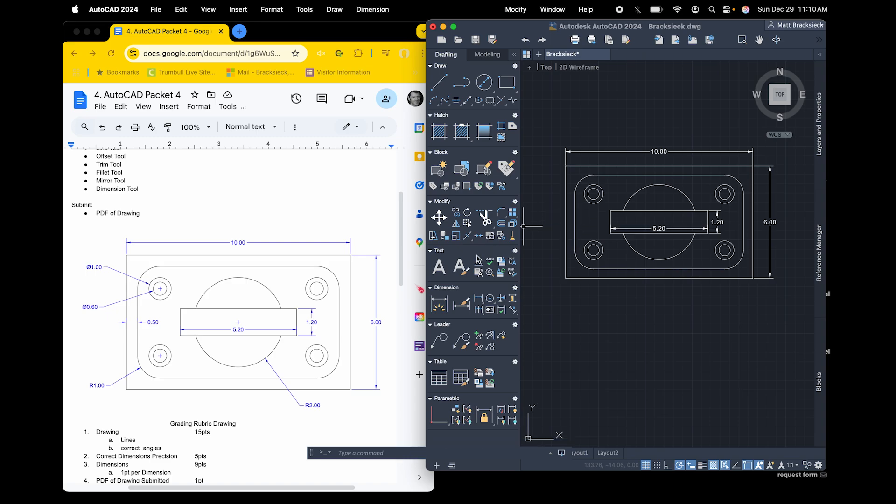
Dimension the gap between the plate's left edge and the inner rounded rectangle at mid-height, with the text inside the rectangle
{"action": "key", "text": "Return"}
{"action": "left_click", "coordinate": [565, 222]}
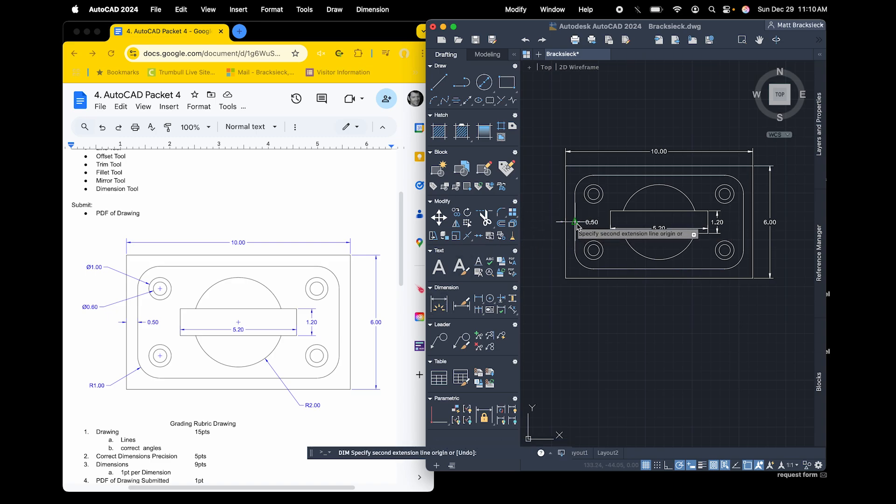
{"action": "left_click", "coordinate": [576, 223]}
{"action": "left_click", "coordinate": [591, 223]}
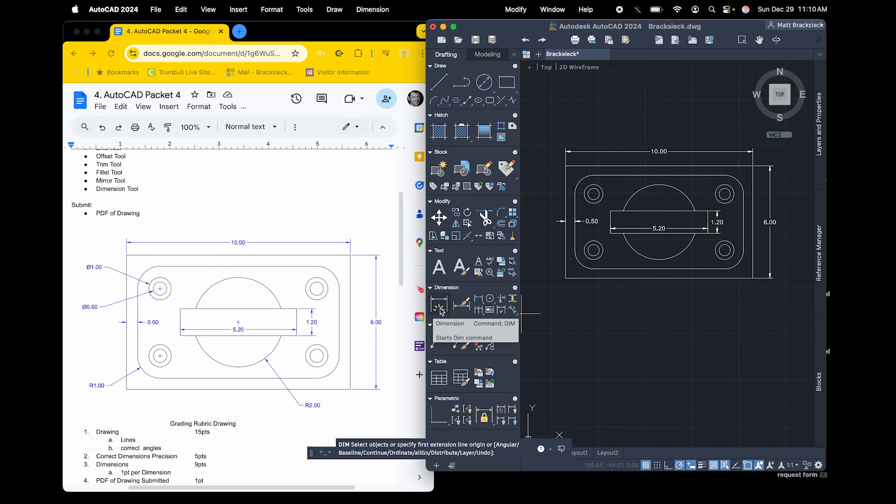
Add a radius dimension to the large central circle's lower-right arc, placing its text below the plate
{"action": "left_click", "coordinate": [682, 252]}
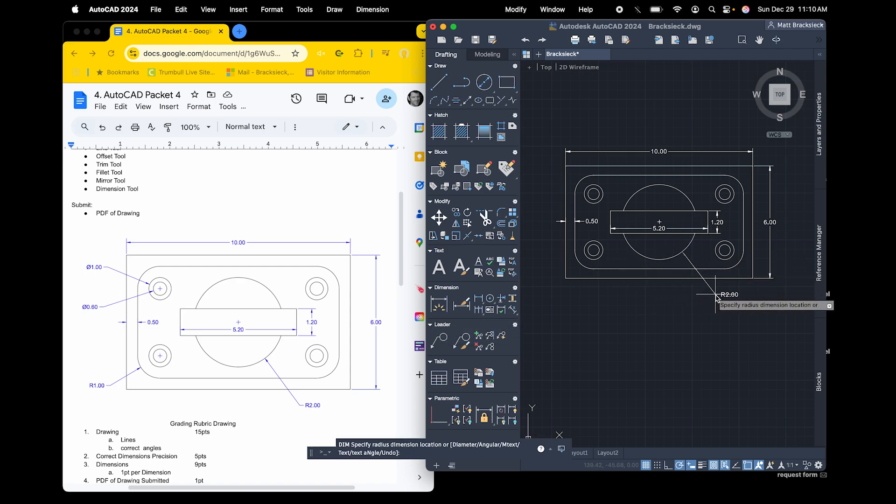
{"action": "left_click", "coordinate": [716, 295]}
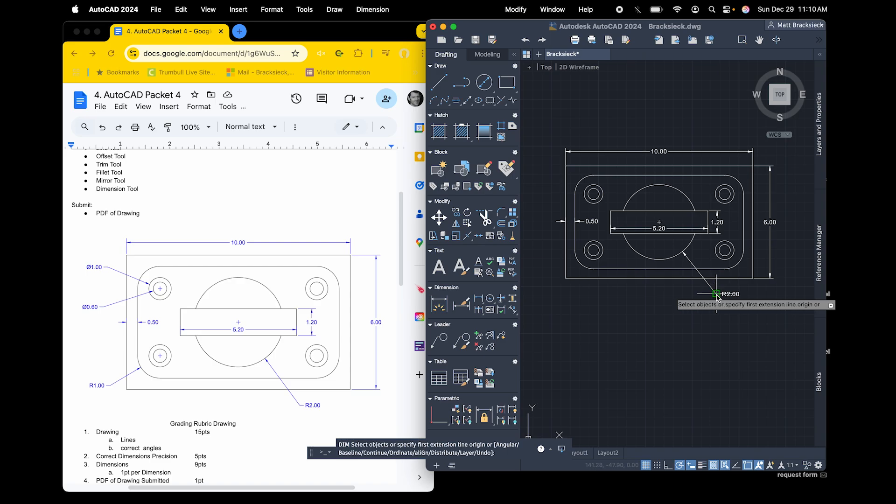
{"action": "scroll", "coordinate": [596, 315], "scroll_direction": "up", "scroll_amount": 5}
{"action": "key", "text": "Escape"}
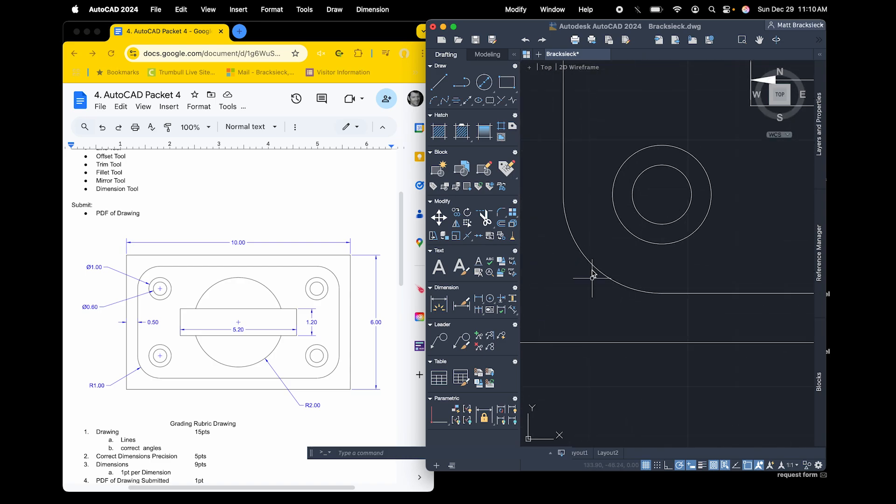
{"action": "left_click", "coordinate": [443, 311]}
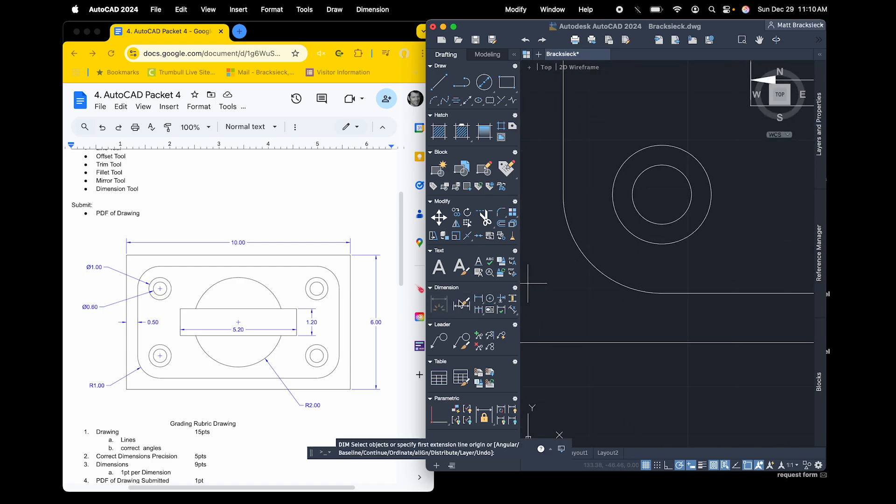
{"action": "left_click", "coordinate": [595, 270]}
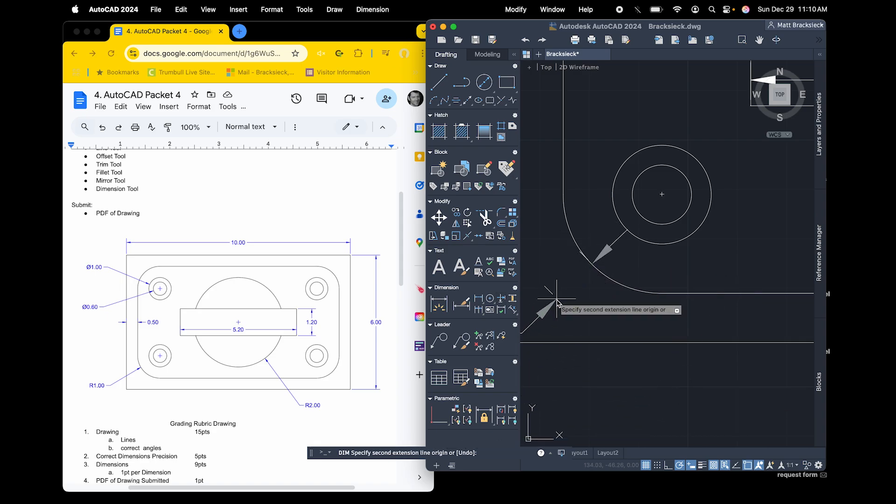
{"action": "key", "text": "Escape"}
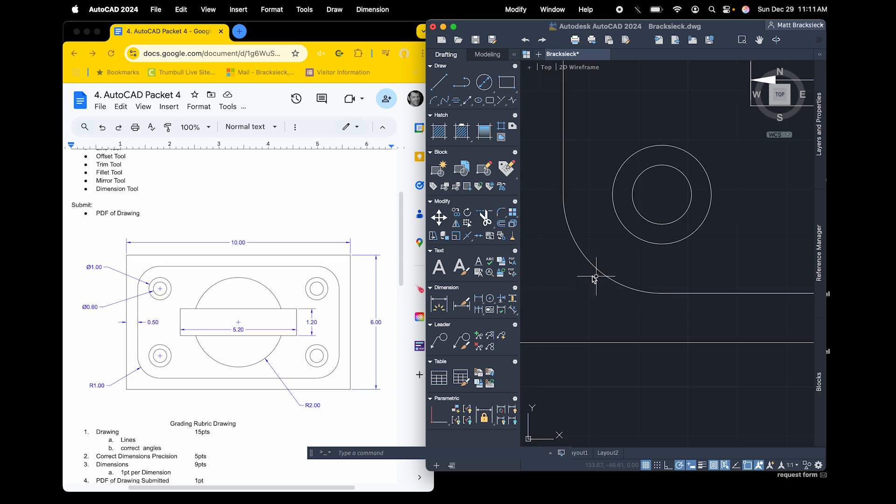
Add a radius dimension to the inner rounded rectangle's lower-left corner arc, placing its text outside the plate's left edge
{"action": "left_click", "coordinate": [439, 304]}
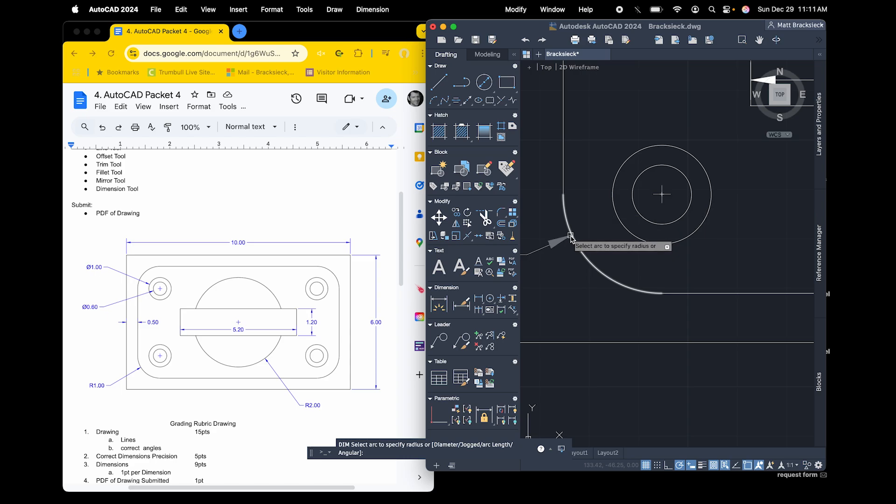
{"action": "left_click", "coordinate": [570, 239]}
{"action": "scroll", "coordinate": [567, 242], "scroll_direction": "down", "scroll_amount": 5}
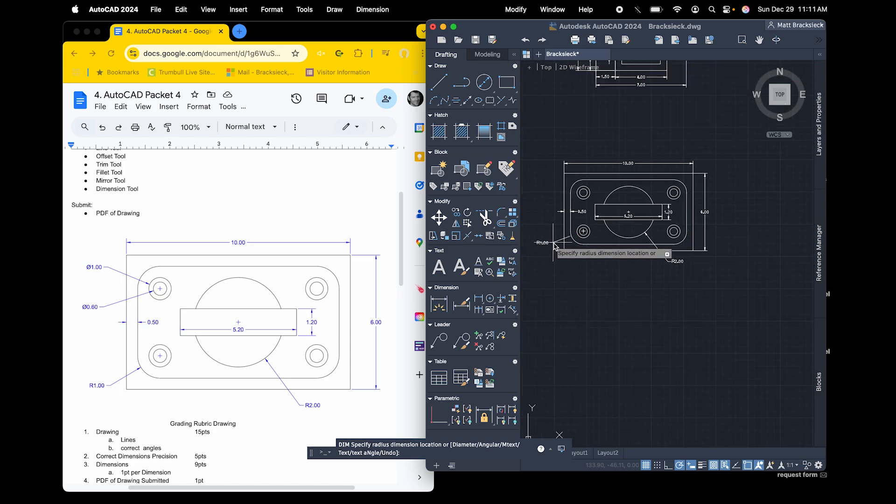
{"action": "left_click", "coordinate": [554, 244]}
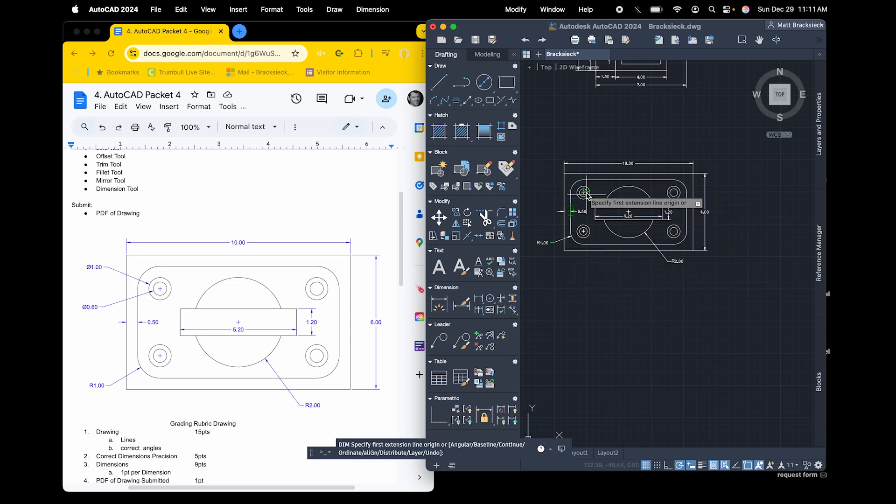
Add diameter dimensions to the upper-left hole's inner and outer circles, placing both texts outside the plate's left edge with the outer one above
{"action": "scroll", "coordinate": [575, 201], "scroll_direction": "up", "scroll_amount": 5}
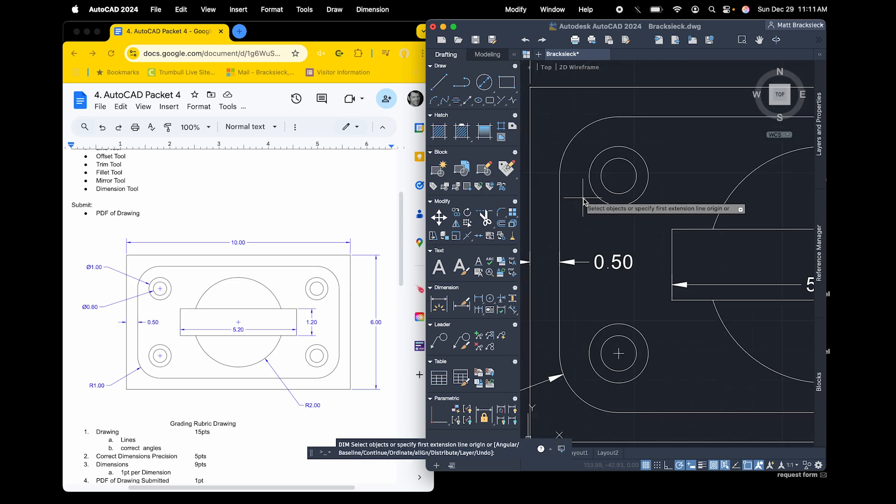
{"action": "scroll", "coordinate": [583, 202], "scroll_direction": "left", "scroll_amount": 3}
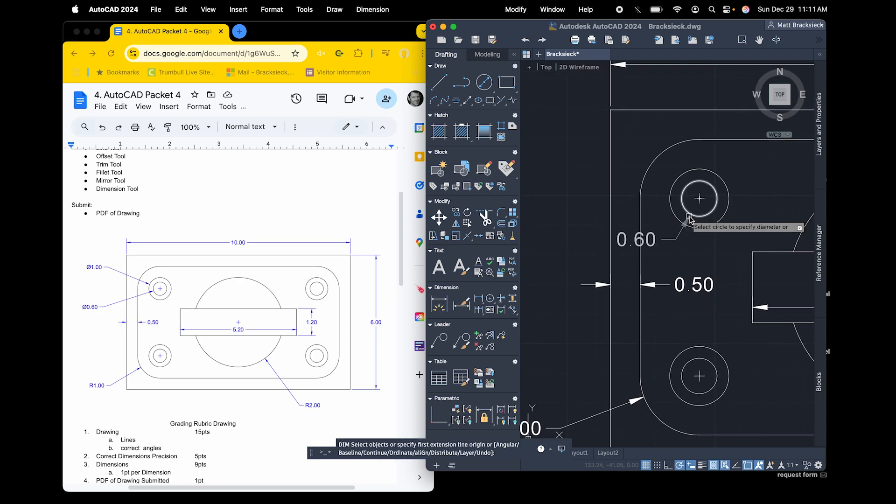
{"action": "left_click", "coordinate": [689, 215]}
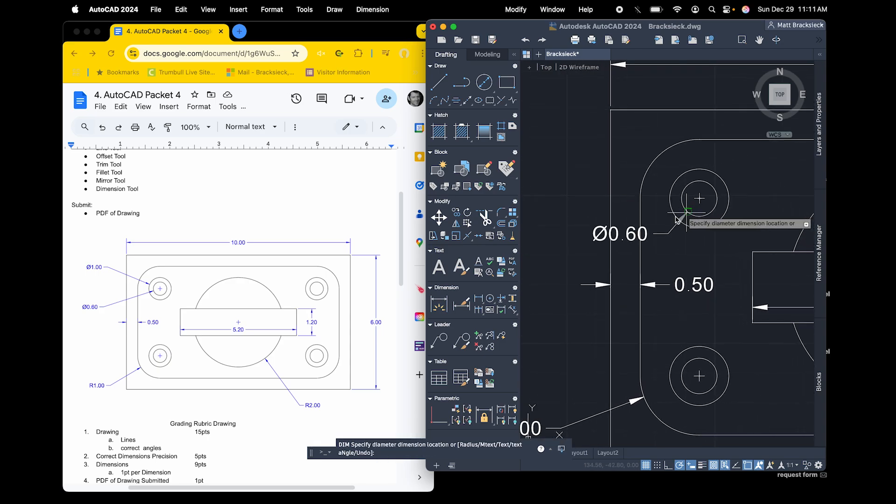
{"action": "left_click", "coordinate": [602, 243]}
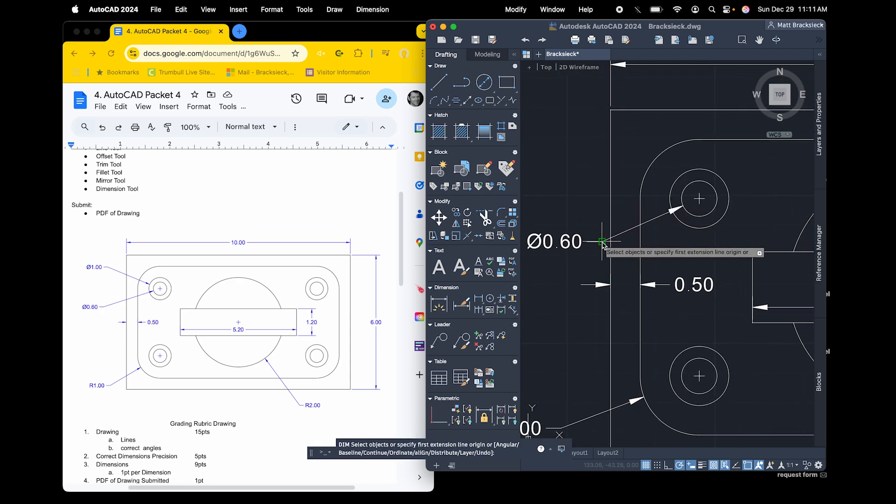
{"action": "left_click", "coordinate": [671, 189]}
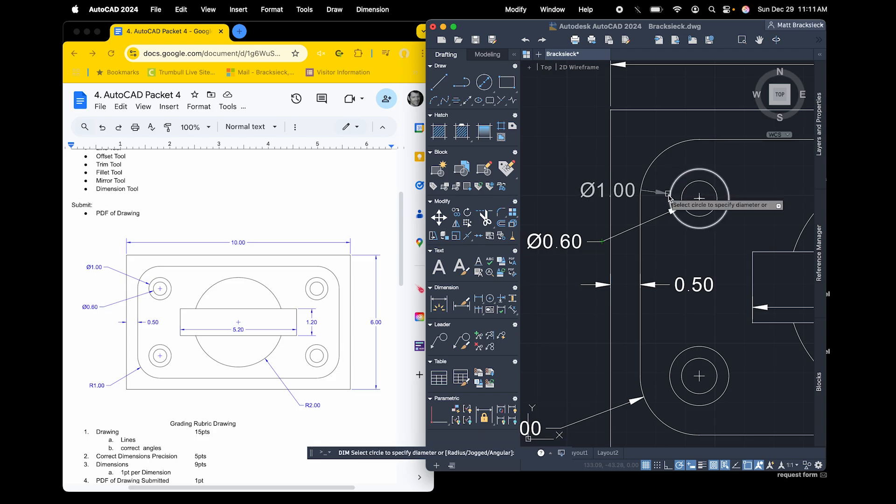
{"action": "left_click", "coordinate": [601, 162]}
{"action": "scroll", "coordinate": [695, 193], "scroll_direction": "down", "scroll_amount": 5}
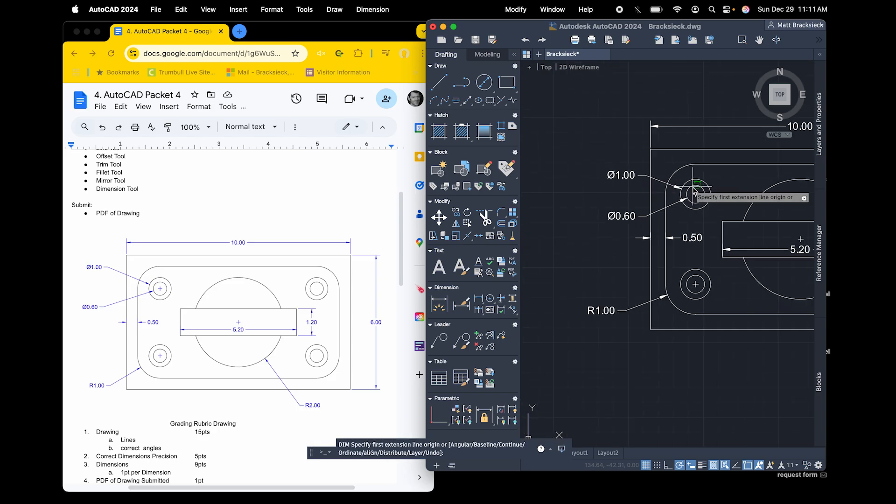
{"action": "scroll", "coordinate": [693, 191], "scroll_direction": "right", "scroll_amount": 3}
{"action": "scroll", "coordinate": [694, 190], "scroll_direction": "up", "scroll_amount": 2}
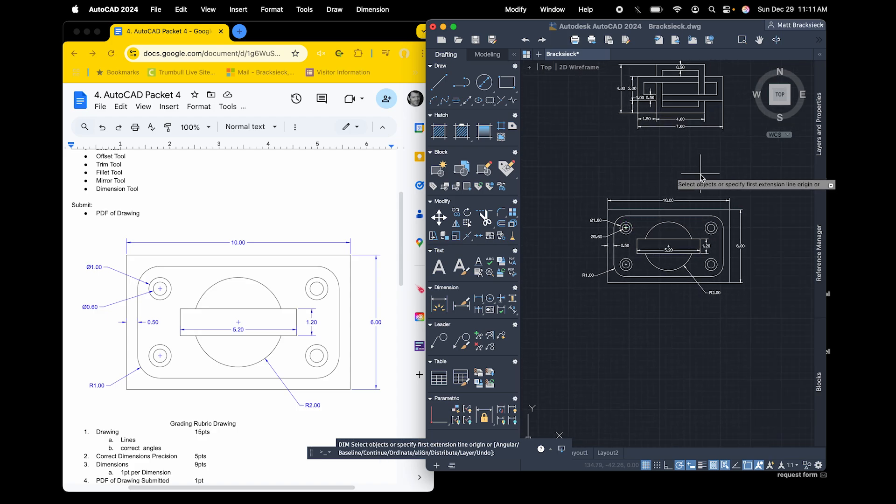
{"action": "scroll", "coordinate": [702, 256], "scroll_direction": "up", "scroll_amount": 5}
{"action": "scroll", "coordinate": [702, 256], "scroll_direction": "down", "scroll_amount": 4}
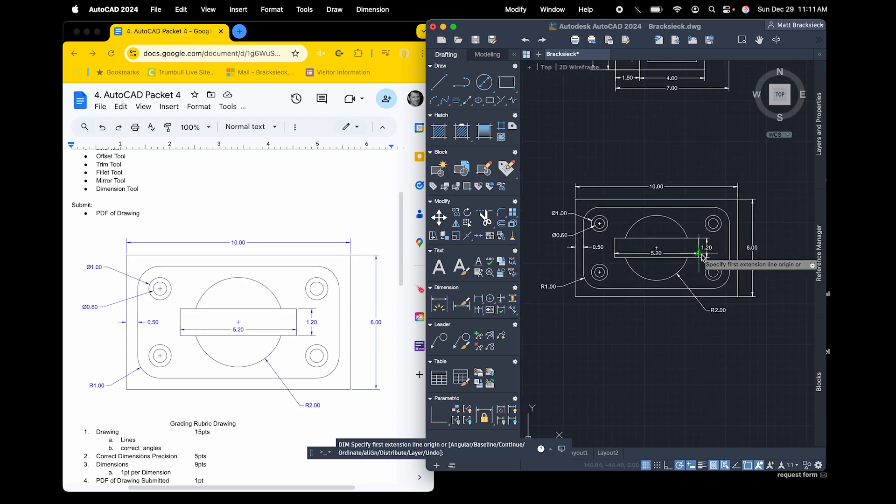